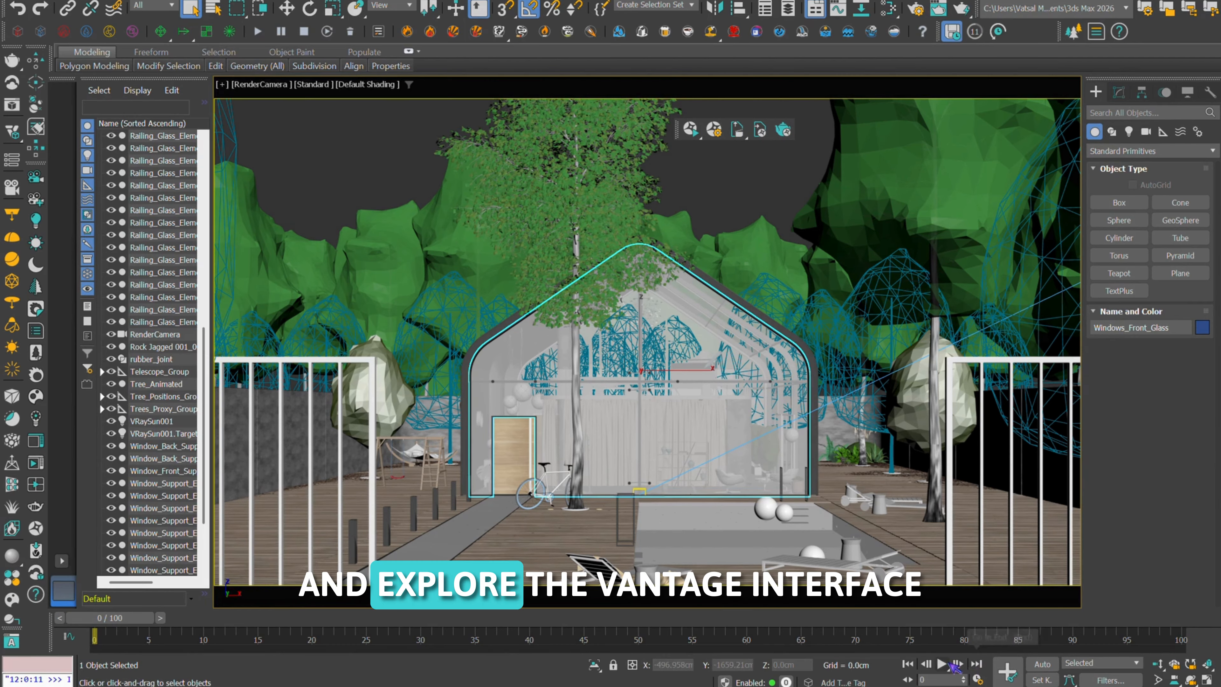
Play the scene animation through the render camera, stop it, and return the timeline to frame 0.
{"action": "left_click", "coordinate": [942, 664]}
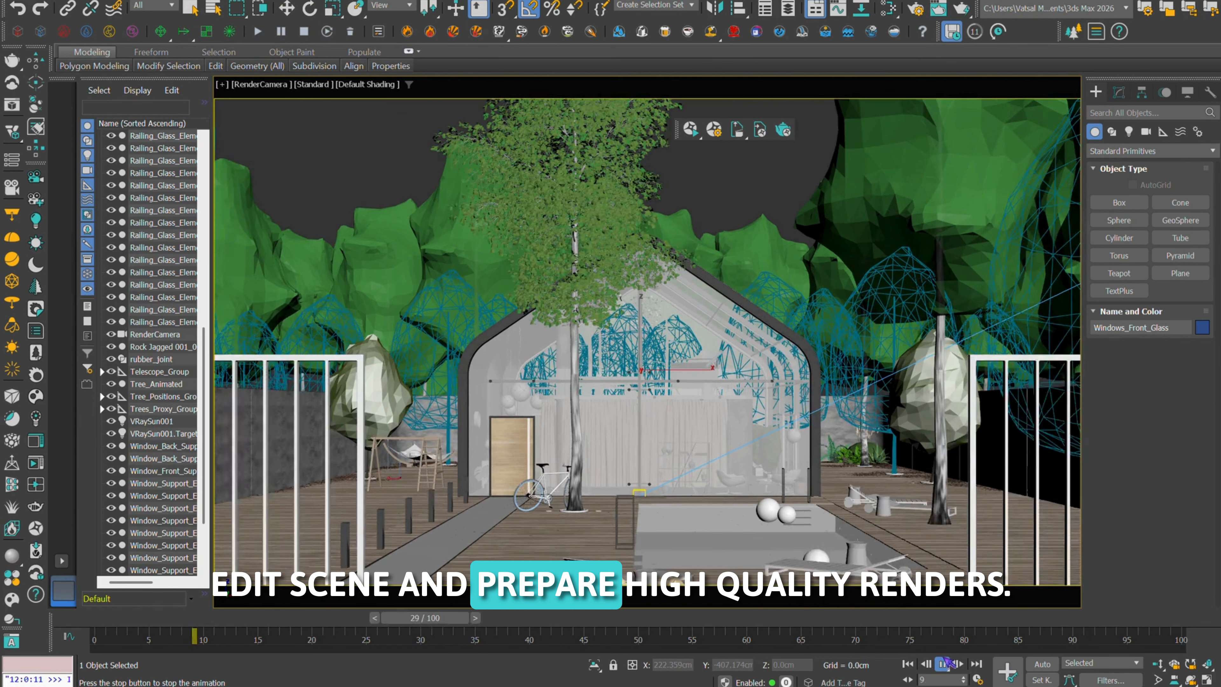
{"action": "left_click", "coordinate": [942, 664]}
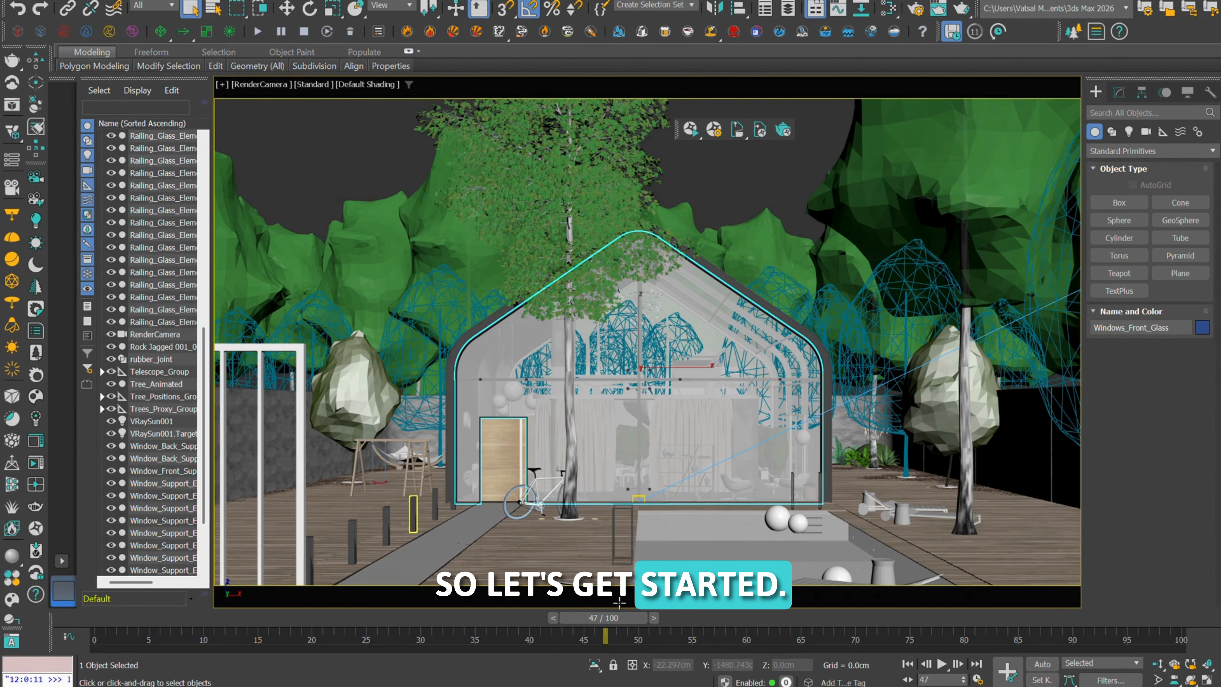
{"action": "mouse_move", "coordinate": [642, 623]}
{"action": "left_mouse_down"}
{"action": "mouse_move", "coordinate": [734, 617]}
{"action": "mouse_move", "coordinate": [101, 618]}
{"action": "left_mouse_up"}
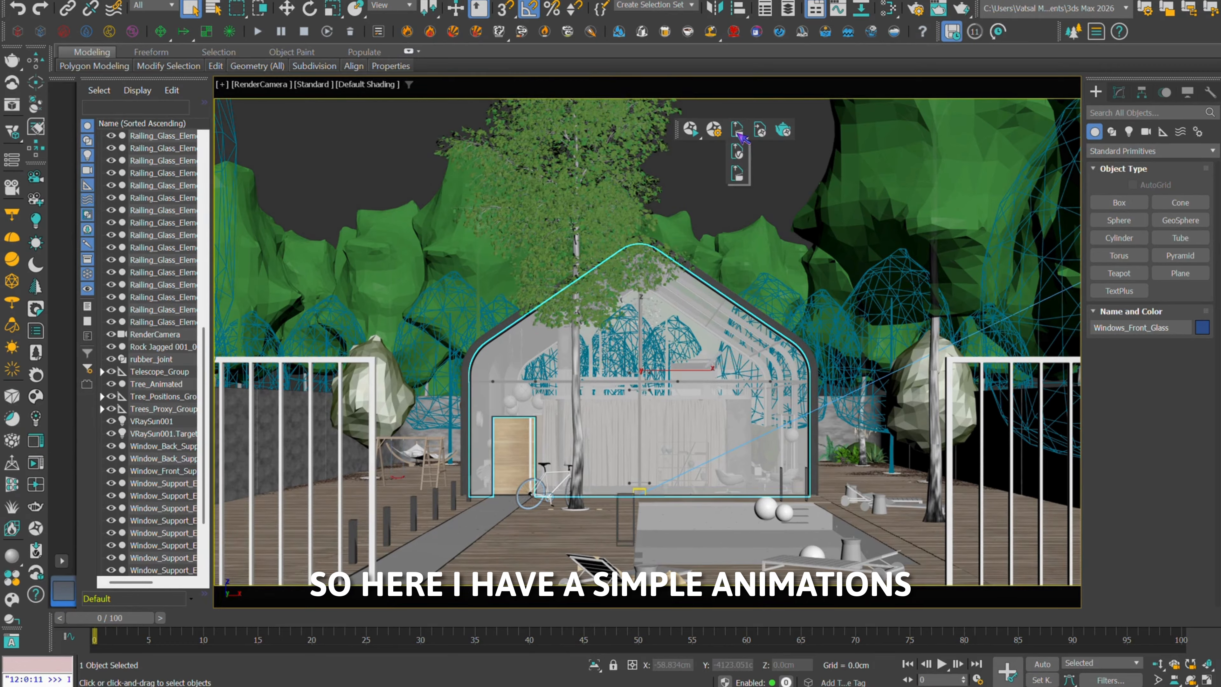
Export the current scene to the V-Ray scene file Render_Settings_Animation_End 3.vrscene in the project folder.
{"action": "mouse_move", "coordinate": [738, 129]}
{"action": "left_mouse_down"}
{"action": "mouse_move", "coordinate": [742, 161]}
{"action": "mouse_move", "coordinate": [690, 128]}
{"action": "mouse_move", "coordinate": [738, 153]}
{"action": "mouse_move", "coordinate": [740, 169]}
{"action": "mouse_move", "coordinate": [745, 157]}
{"action": "left_mouse_up"}
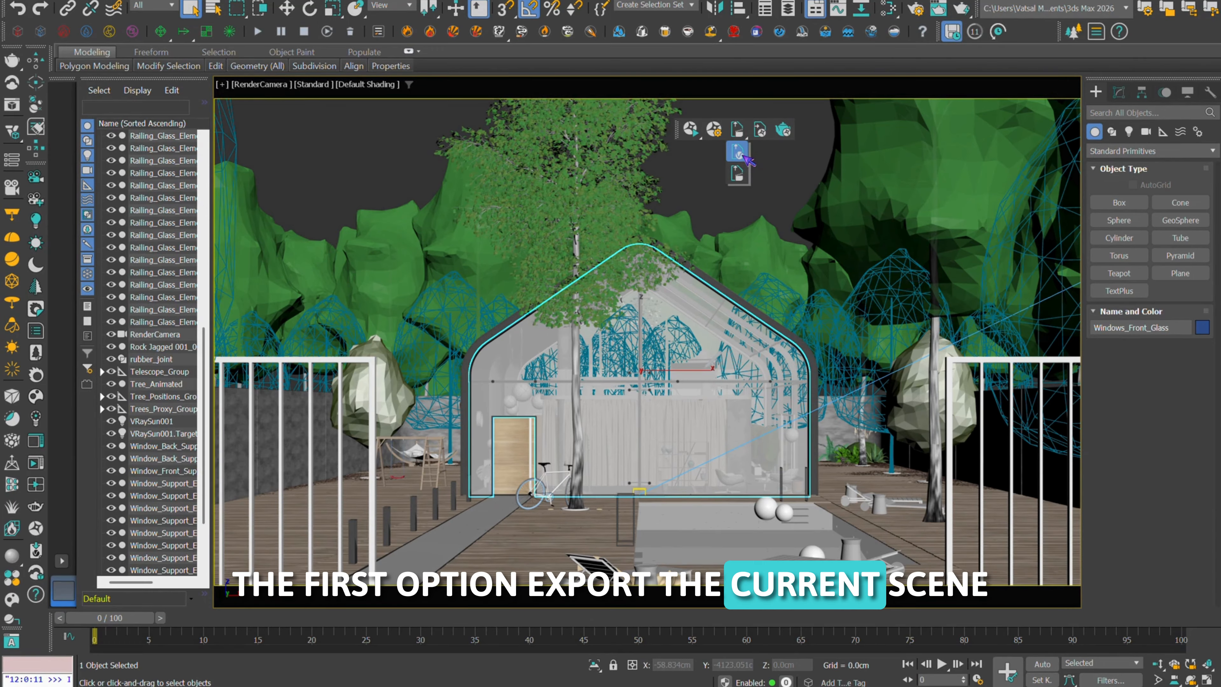
{"action": "left_click_drag", "start_coordinate": [748, 159], "coordinate": [749, 174]}
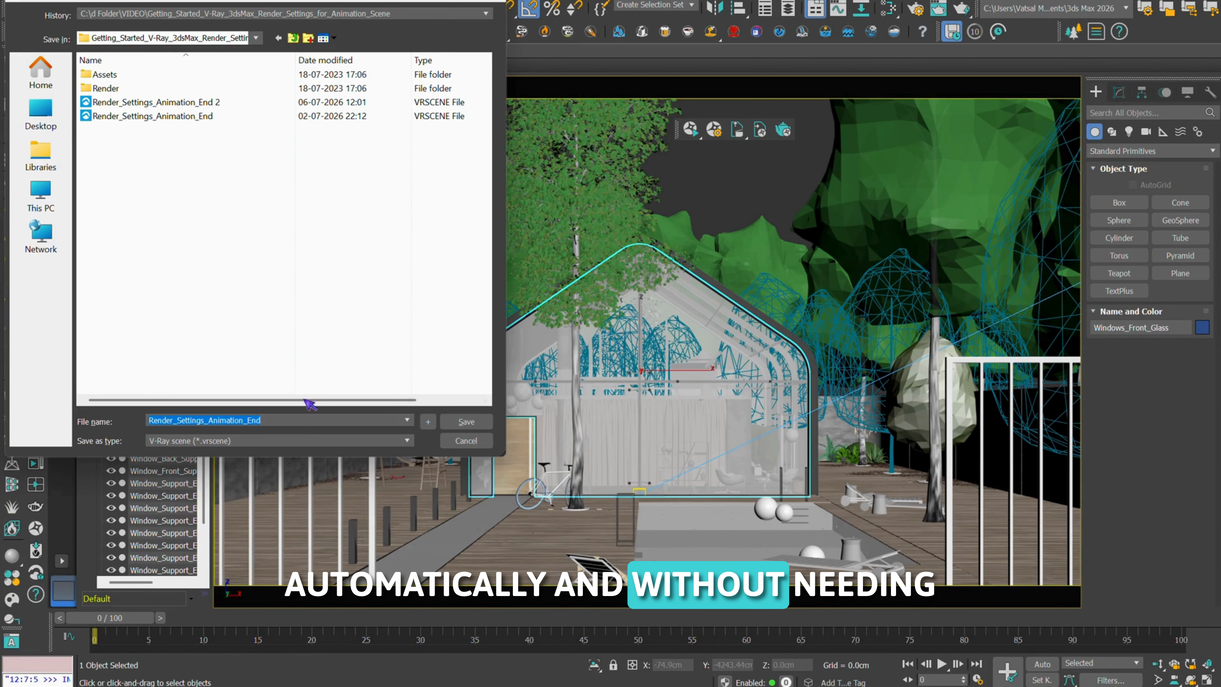
{"action": "left_click", "coordinate": [297, 419]}
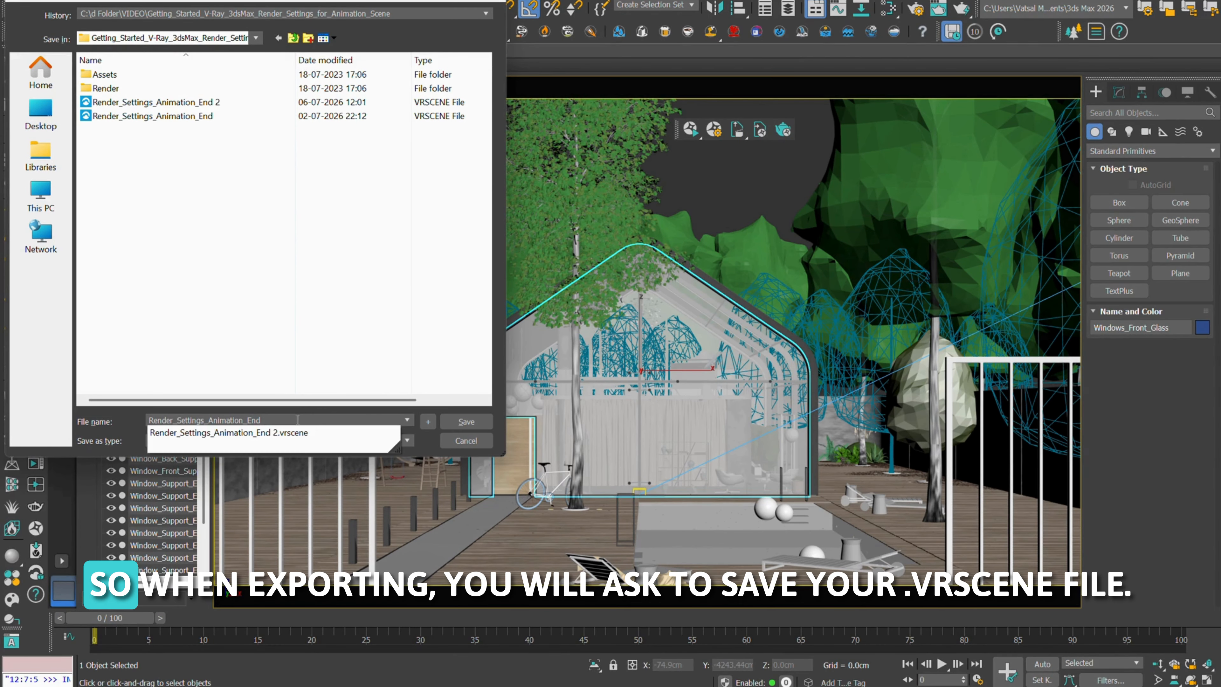
{"action": "left_click", "coordinate": [466, 421]}
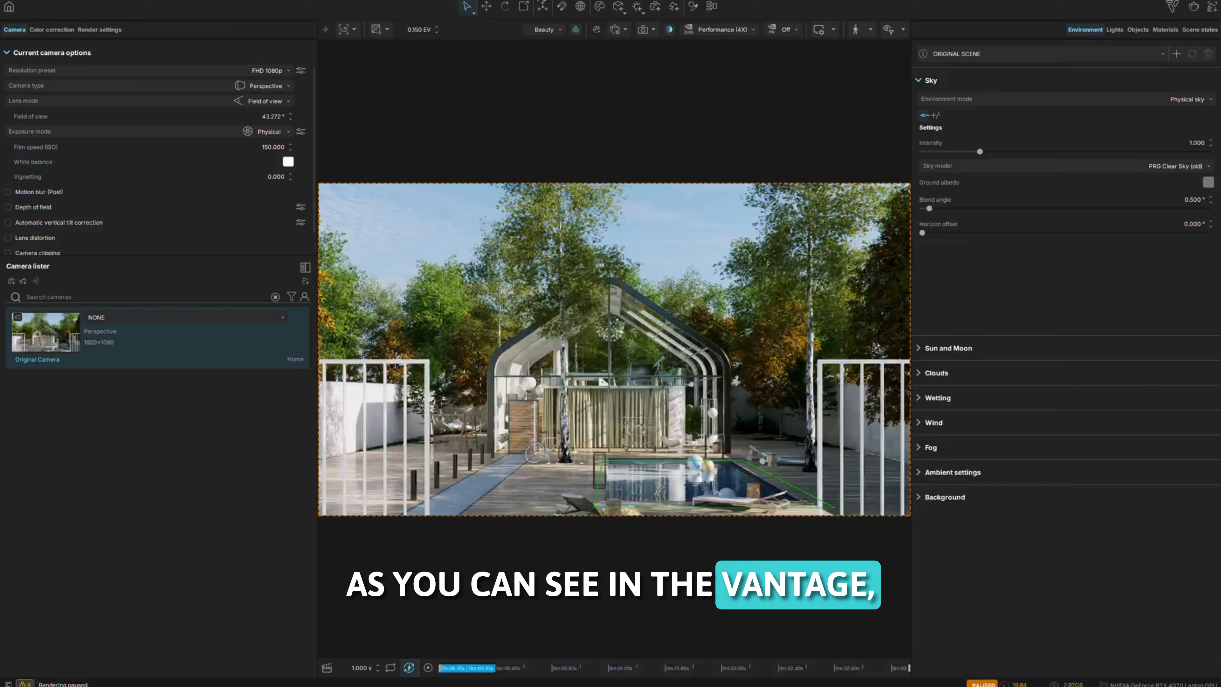
Switch to Chaos Vantage, play and stop the imported scene animation, and show the animation editor.
{"action": "left_click", "coordinate": [428, 668]}
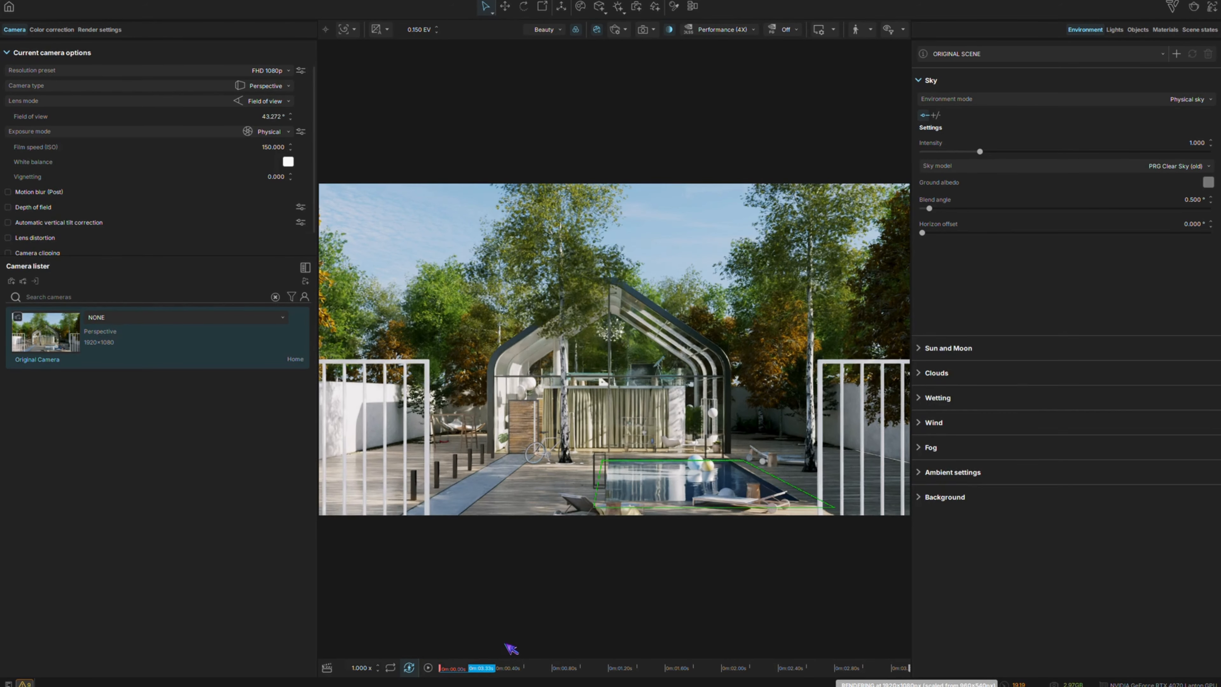
{"action": "left_click", "coordinate": [429, 668]}
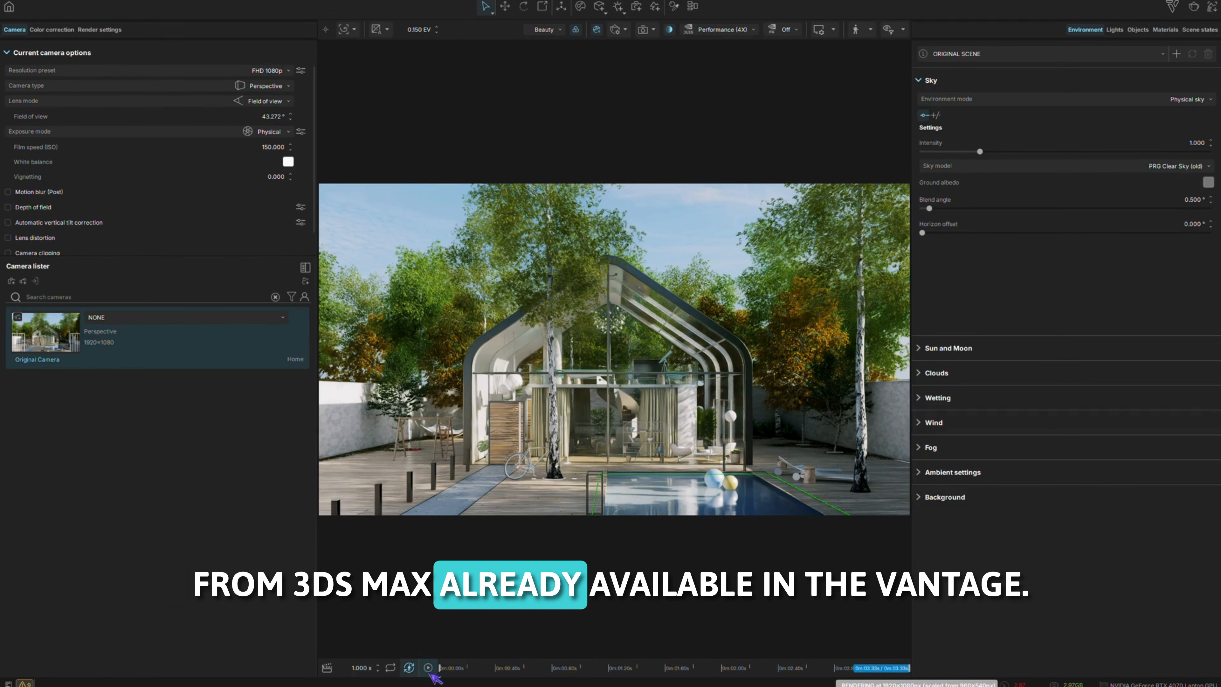
{"action": "left_click", "coordinate": [327, 668]}
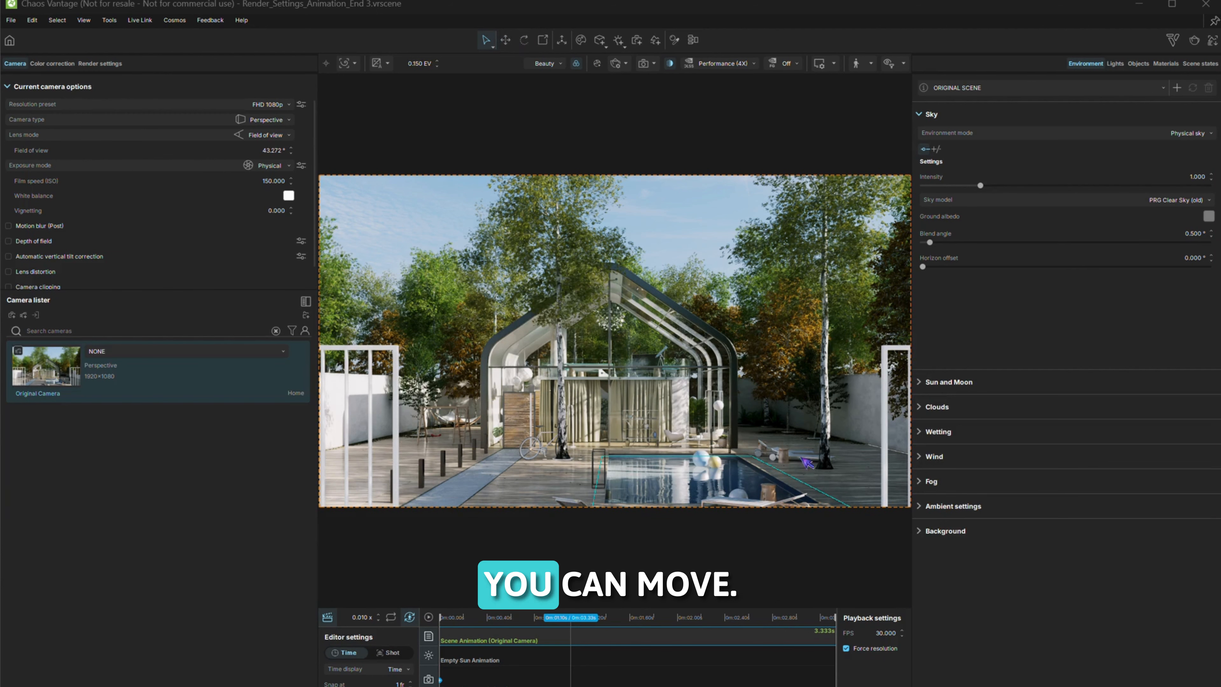
Select the tall tree beside the far side of the pool deck and move it slightly with the Move tool.
{"action": "left_click", "coordinate": [827, 450]}
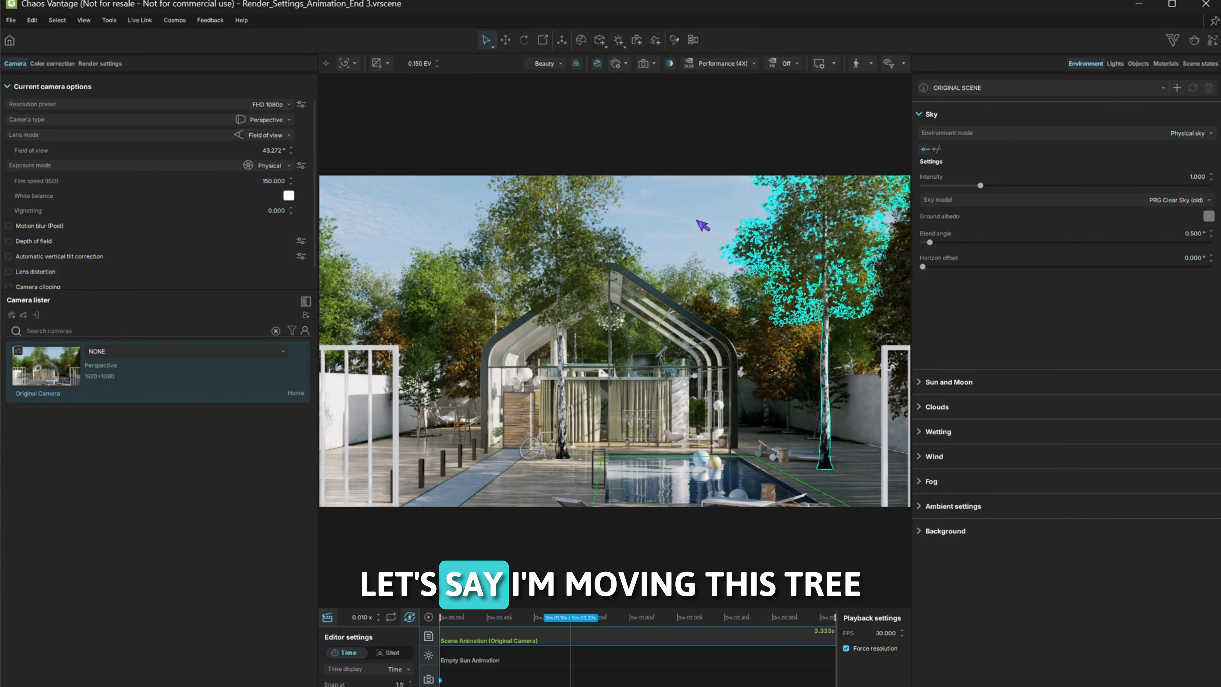
{"action": "key", "text": "w"}
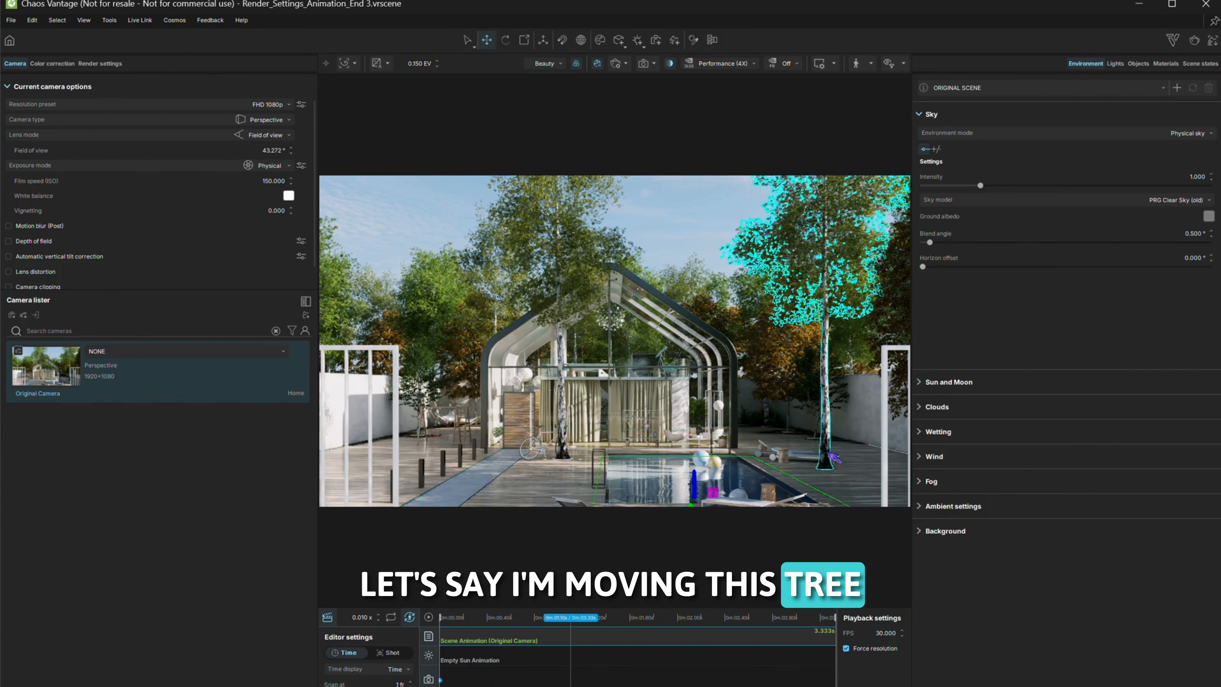
{"action": "left_click", "coordinate": [829, 455]}
{"action": "left_click_drag", "start_coordinate": [846, 474], "coordinate": [847, 469]}
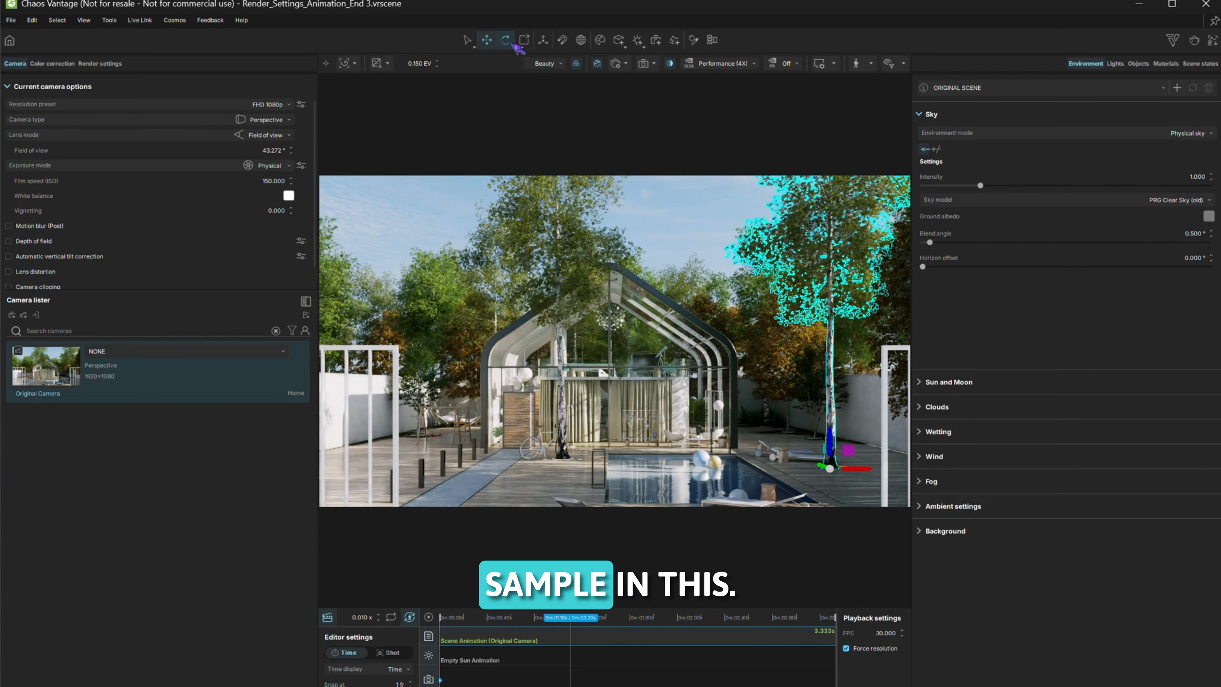
Try the Rotate and Scale tools on the selected tree, and activate editing of its pivot point.
{"action": "left_click", "coordinate": [506, 40]}
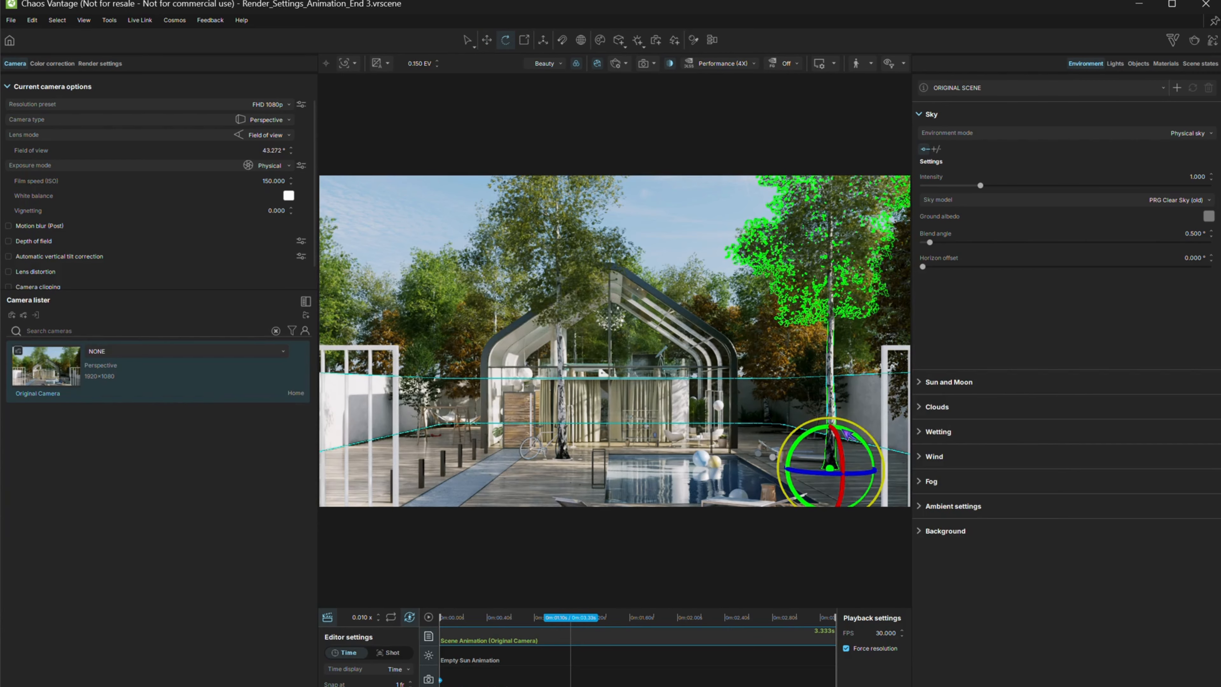
{"action": "left_click_drag", "start_coordinate": [848, 435], "coordinate": [849, 434]}
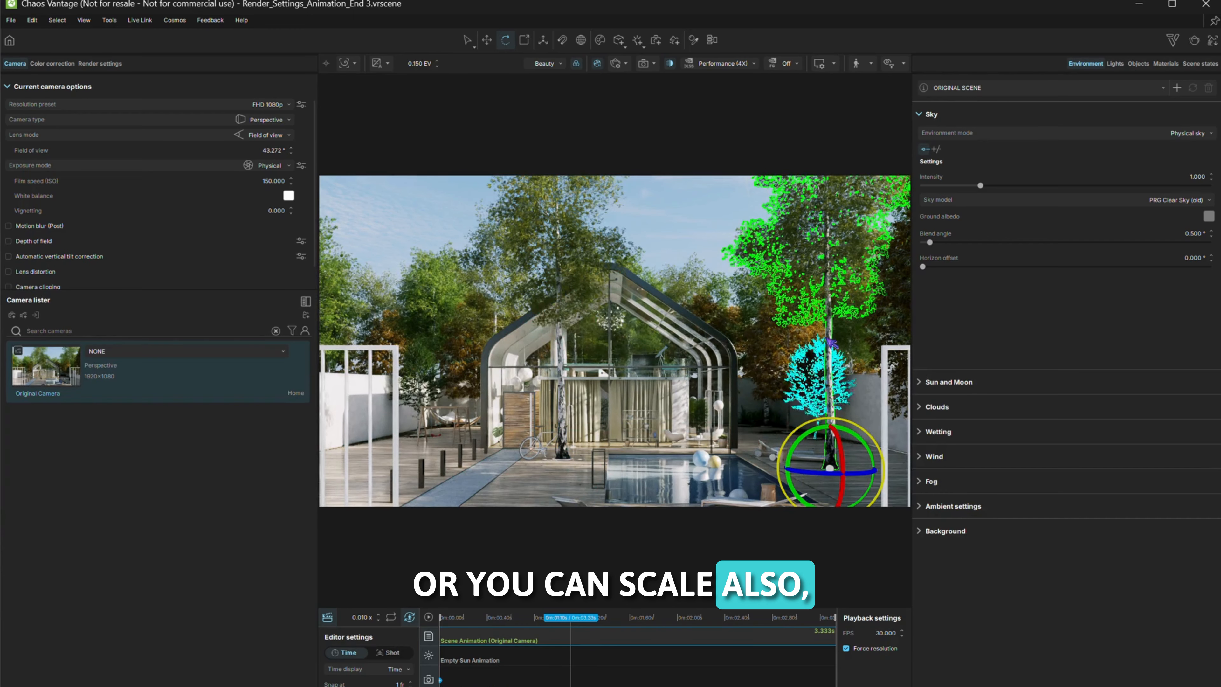
{"action": "left_click", "coordinate": [525, 40]}
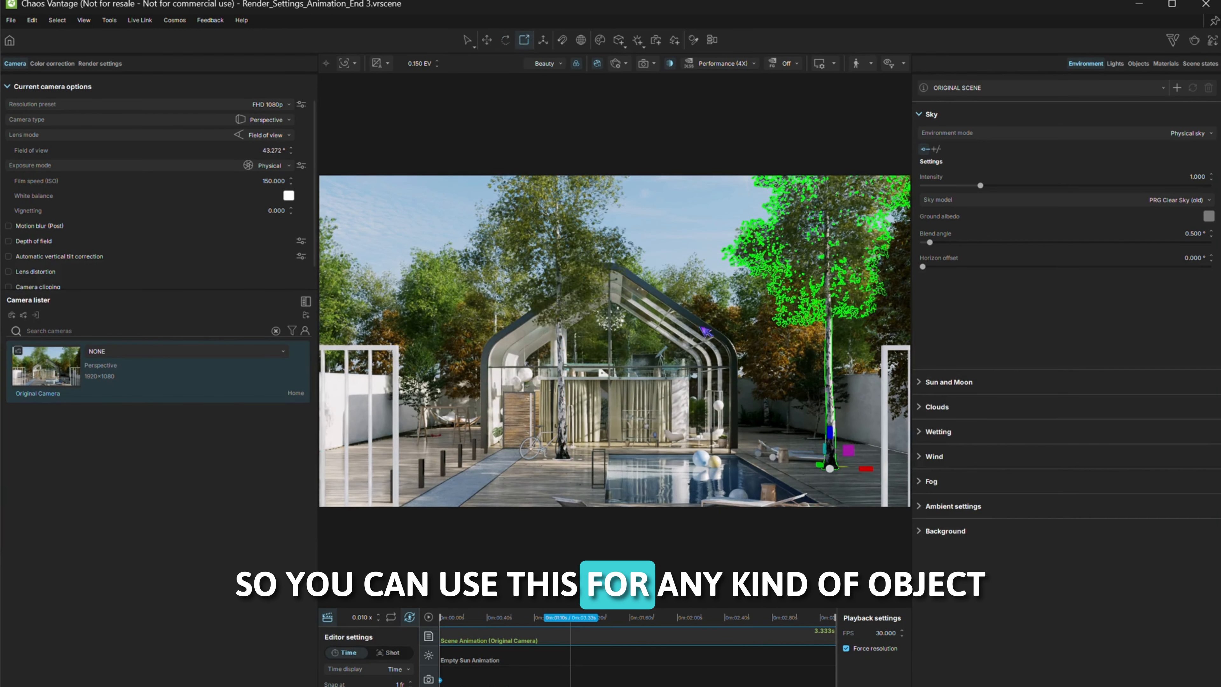
{"action": "left_click_drag", "start_coordinate": [859, 452], "coordinate": [853, 449]}
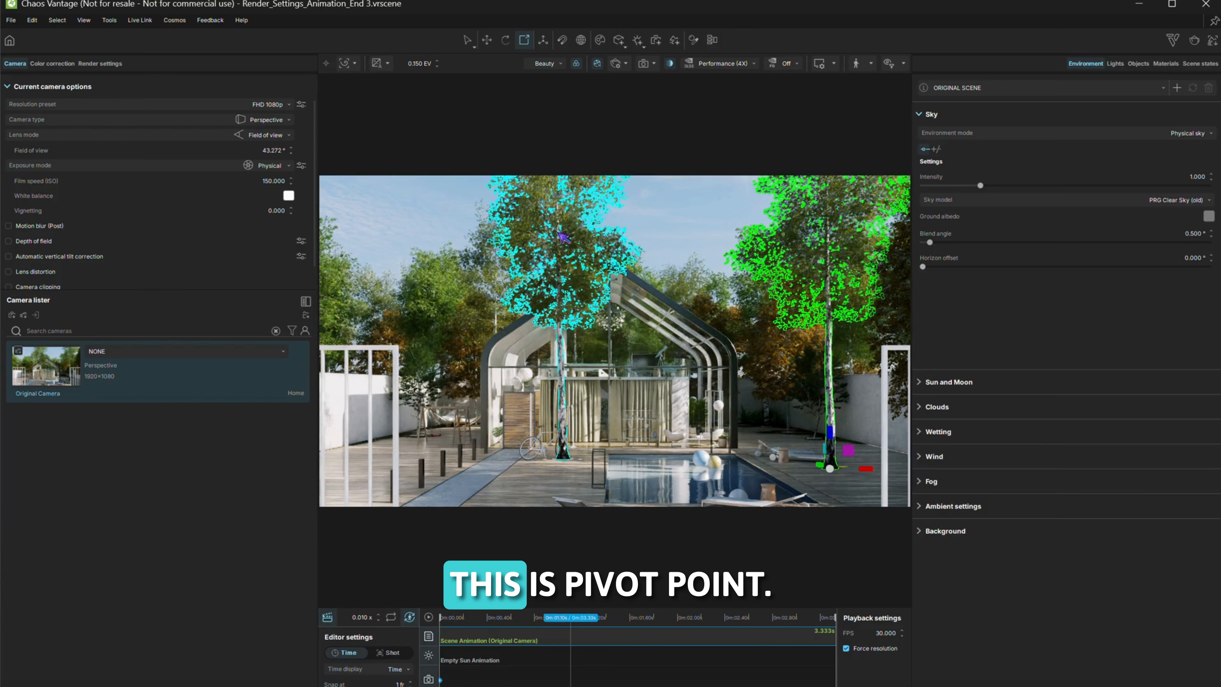
{"action": "left_click", "coordinate": [546, 41]}
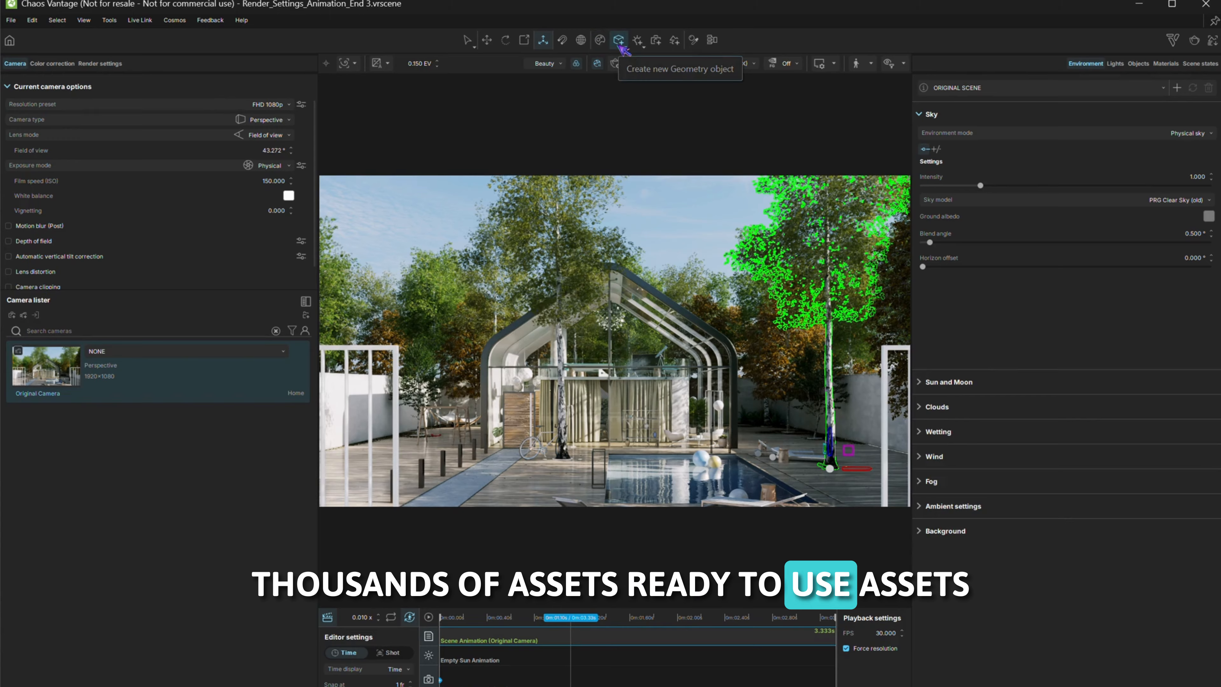
{"action": "left_click", "coordinate": [619, 40]}
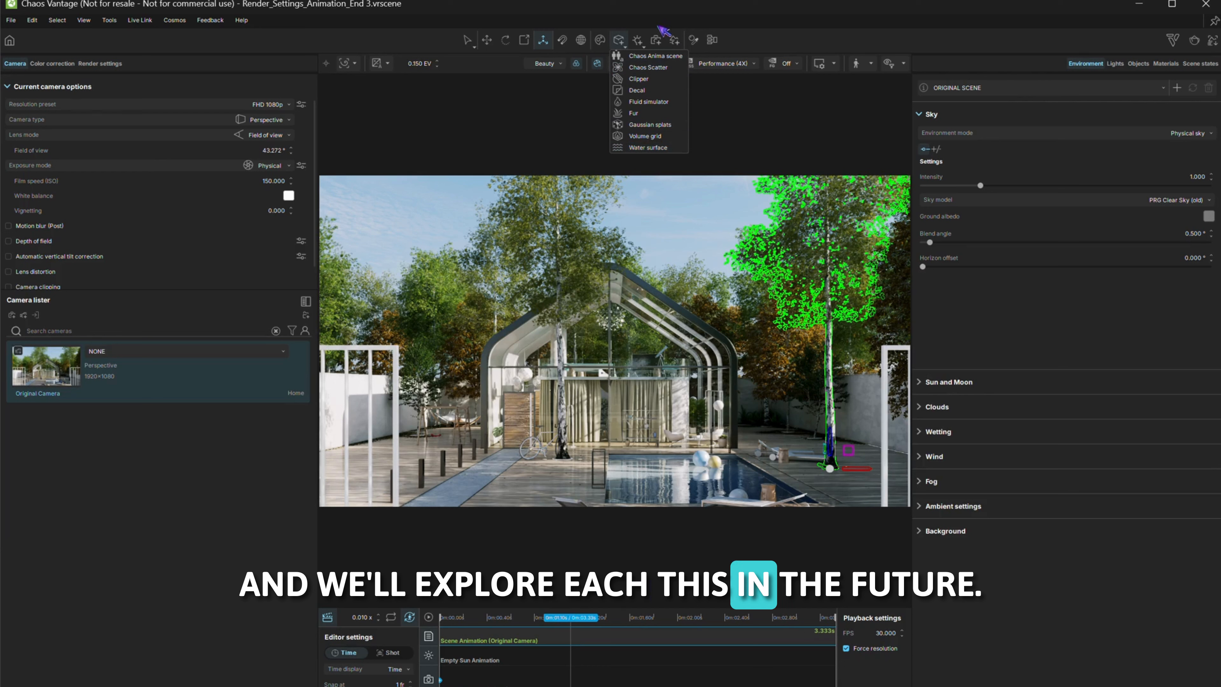
{"action": "left_click", "coordinate": [653, 27]}
{"action": "left_click", "coordinate": [642, 46]}
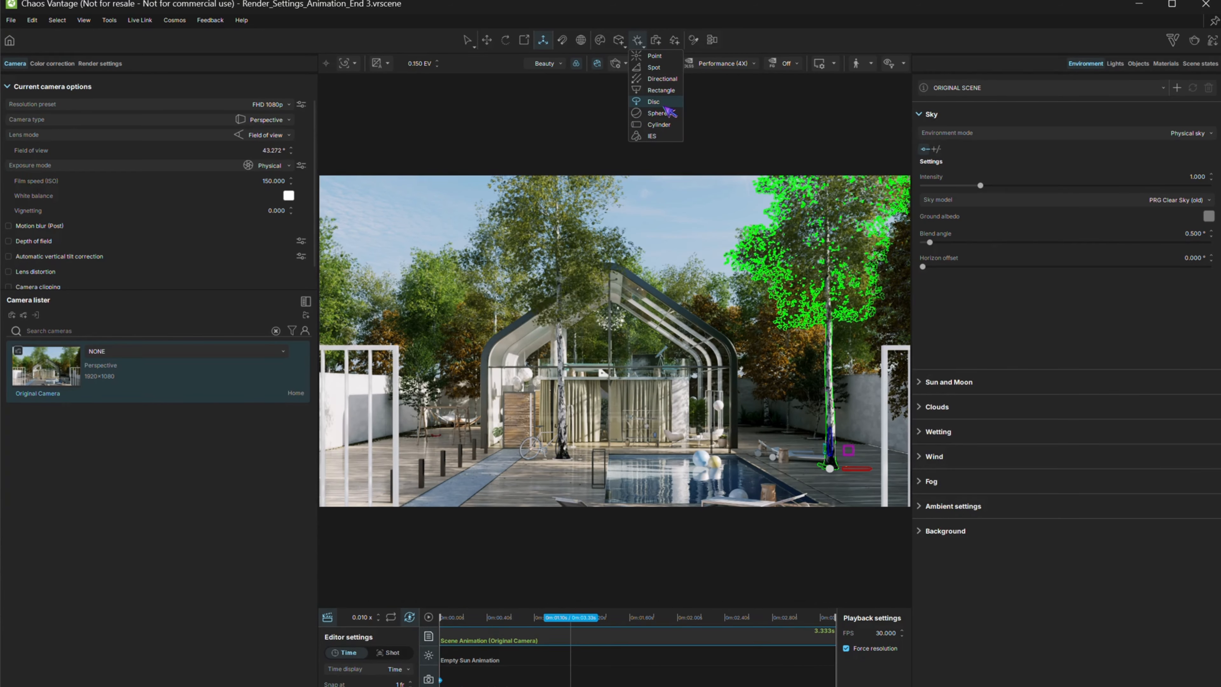
{"action": "left_click", "coordinate": [640, 10]}
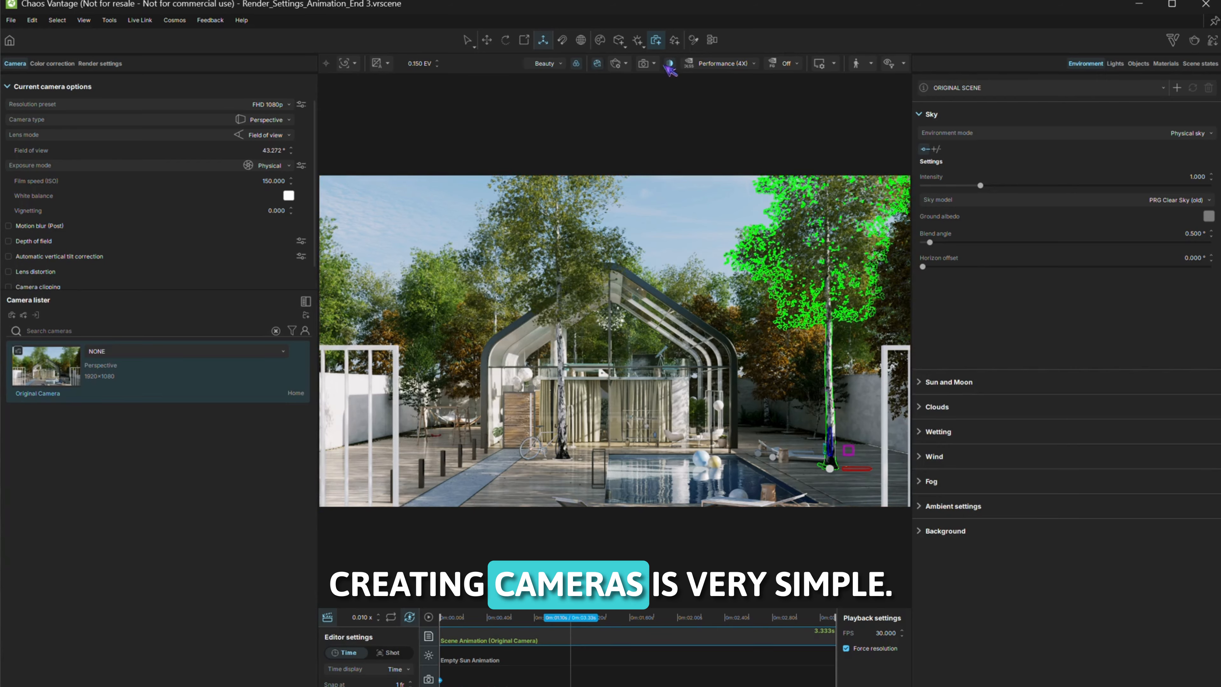
Create a new camera from the current view.
{"action": "left_click", "coordinate": [658, 41]}
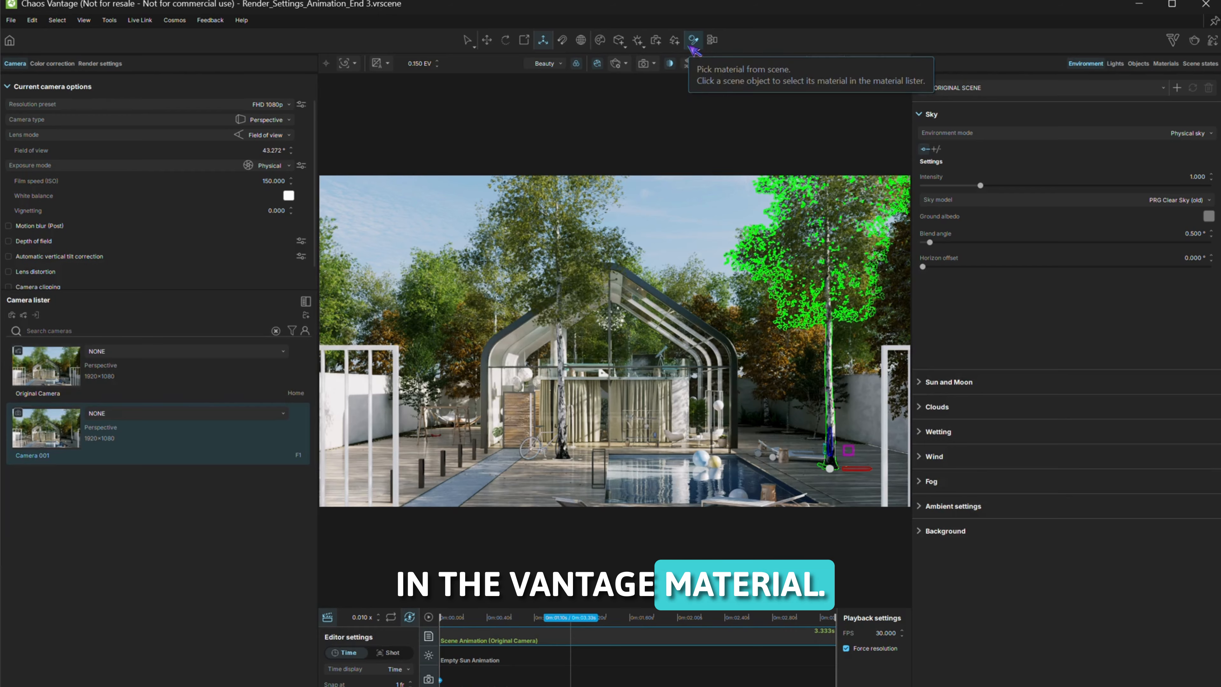
Pick a material from the deck area, open the Ext_Tiles wood material for editing, and set its bump amount to 0.412.
{"action": "left_click", "coordinate": [694, 41]}
{"action": "left_click", "coordinate": [545, 437]}
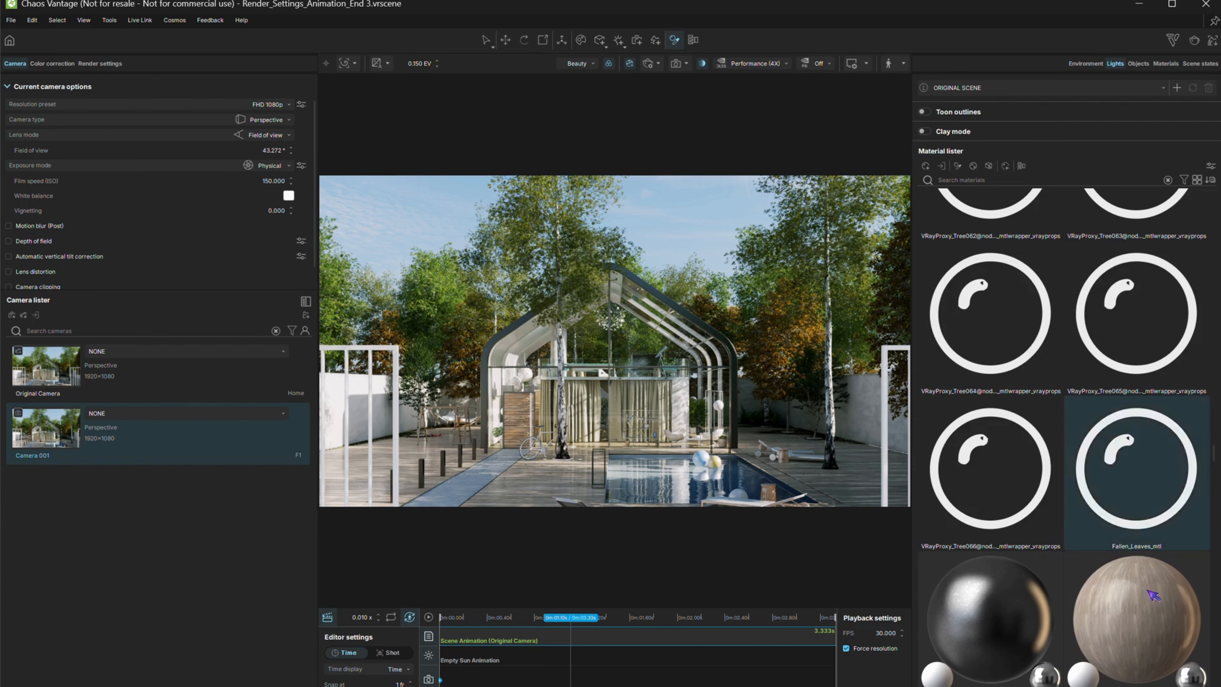
{"action": "double_click", "coordinate": [1155, 592]}
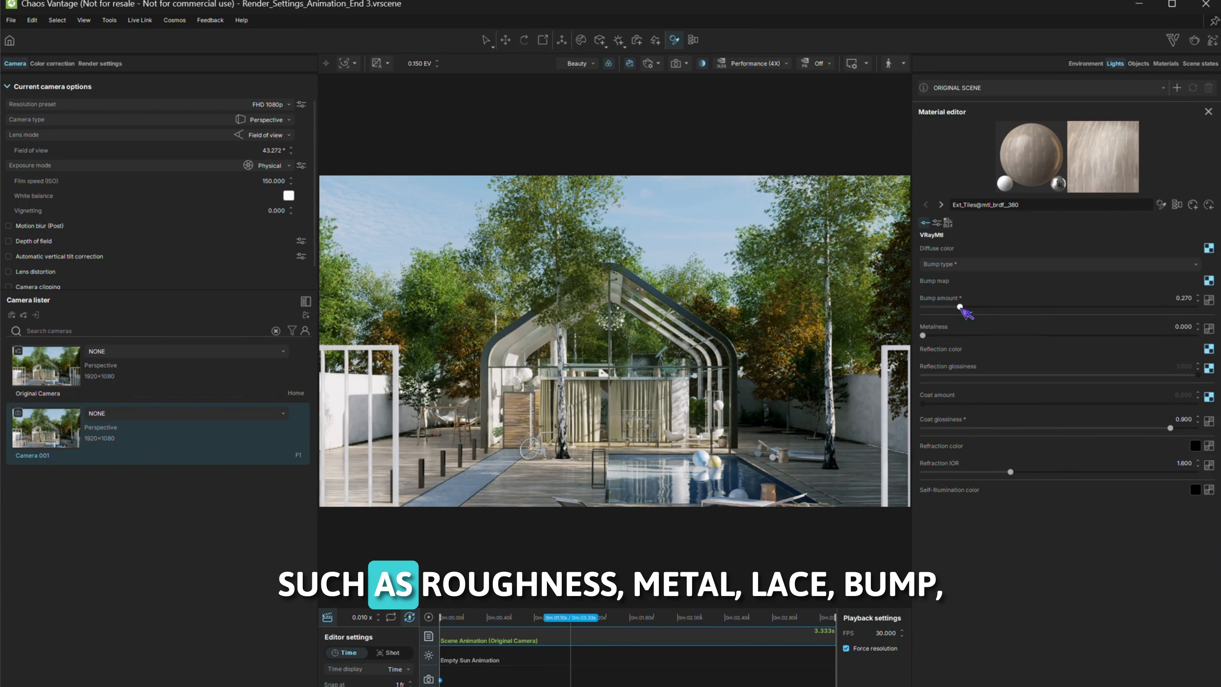
{"action": "left_click_drag", "start_coordinate": [958, 307], "coordinate": [979, 308]}
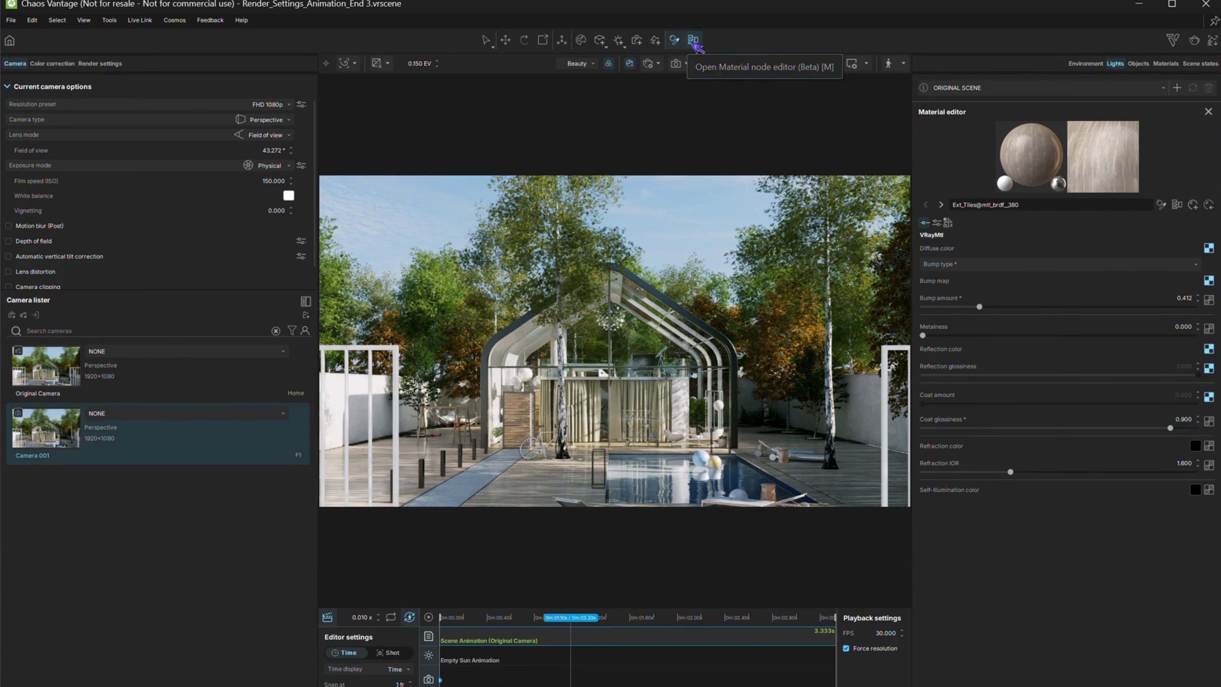
Open the Material node editor clear of the deck and load the deck's Ext_Tiles material from the scene into it.
{"action": "left_click", "coordinate": [693, 40]}
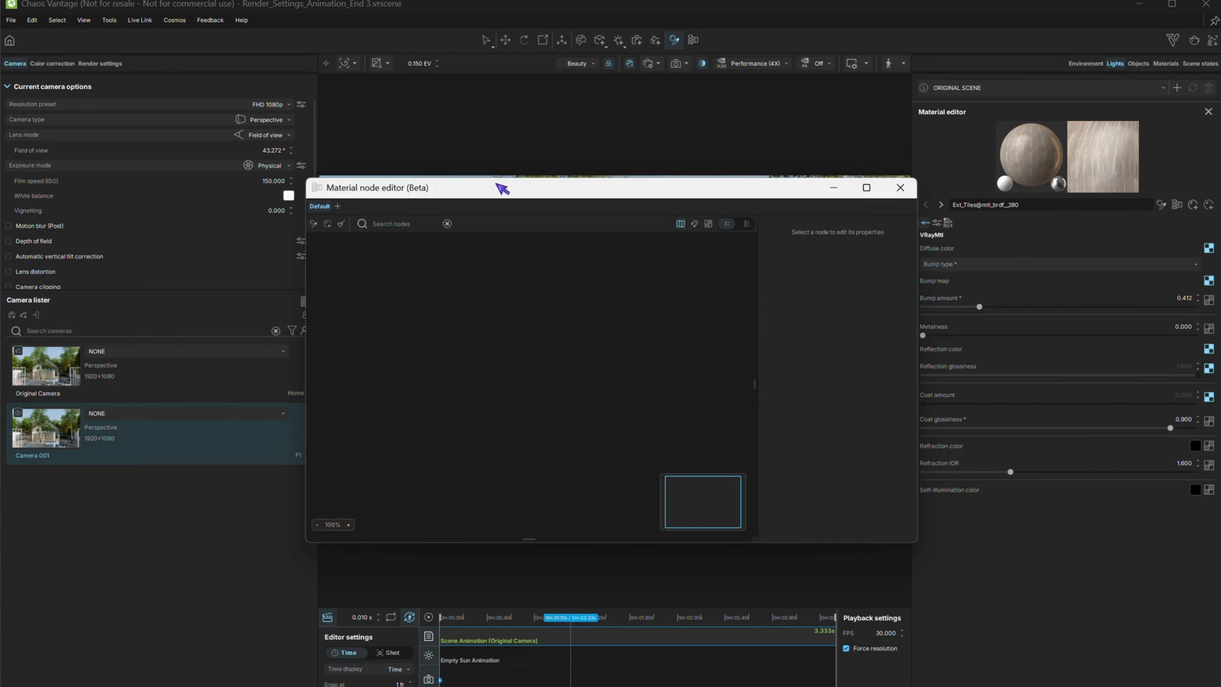
{"action": "left_click_drag", "start_coordinate": [501, 186], "coordinate": [776, 149]}
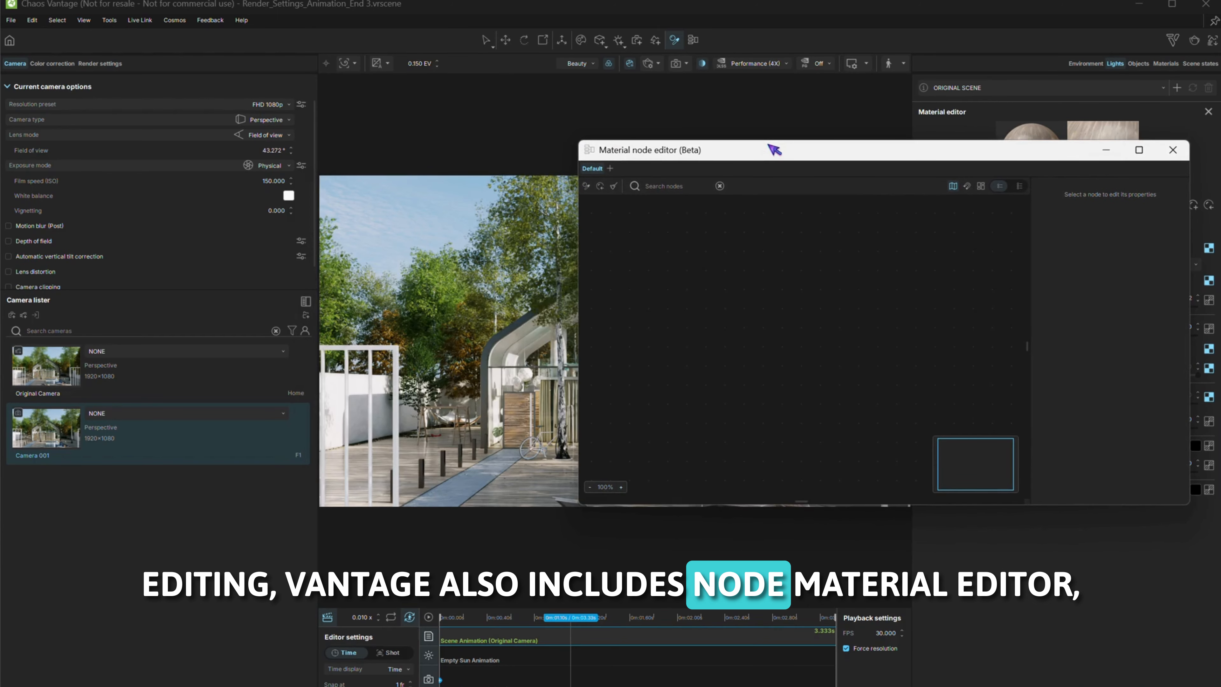
{"action": "left_click", "coordinate": [514, 499]}
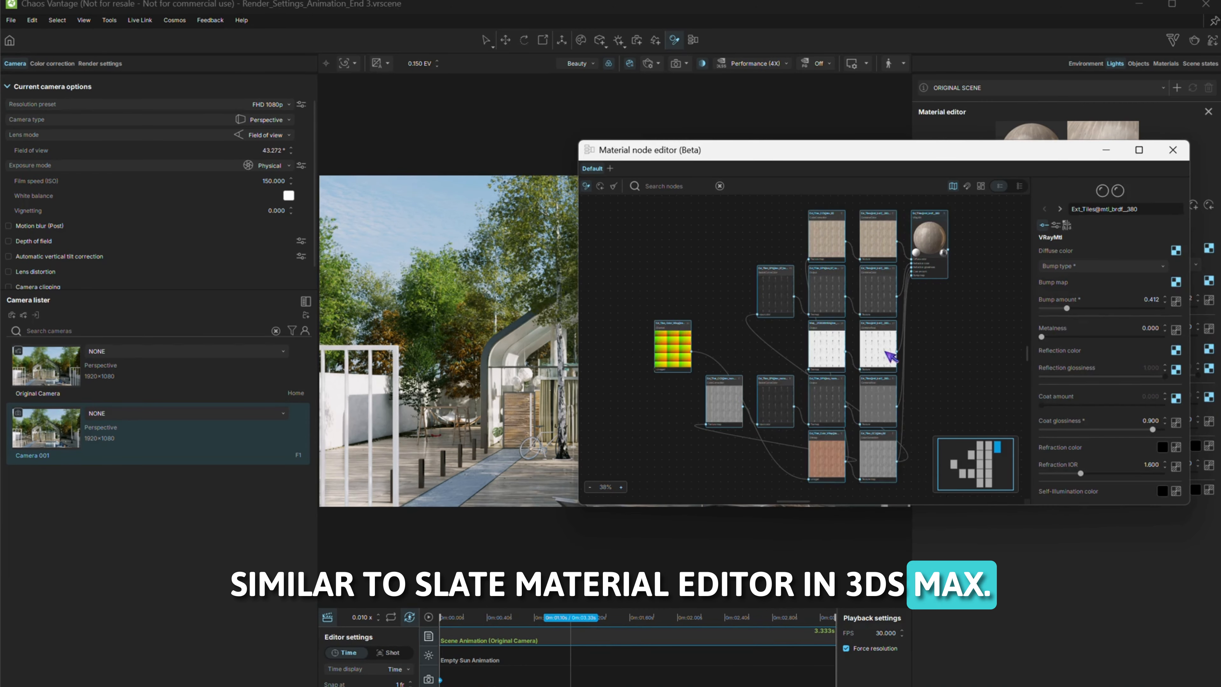
Inspect the Ext_Tiles node network and the properties of its diffuse CombineColor node, and close the node editor.
{"action": "scroll", "coordinate": [932, 321], "scroll_direction": "down", "scroll_amount": 2}
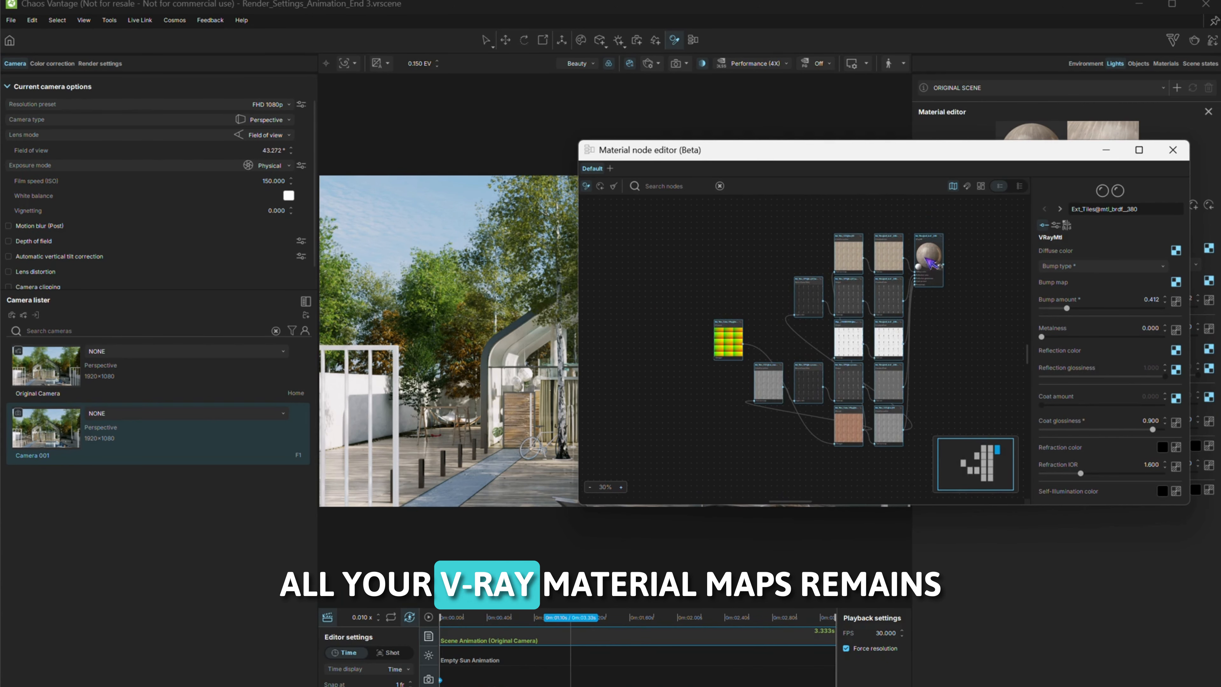
{"action": "middle_click_drag", "start_coordinate": [925, 258], "coordinate": [875, 257]}
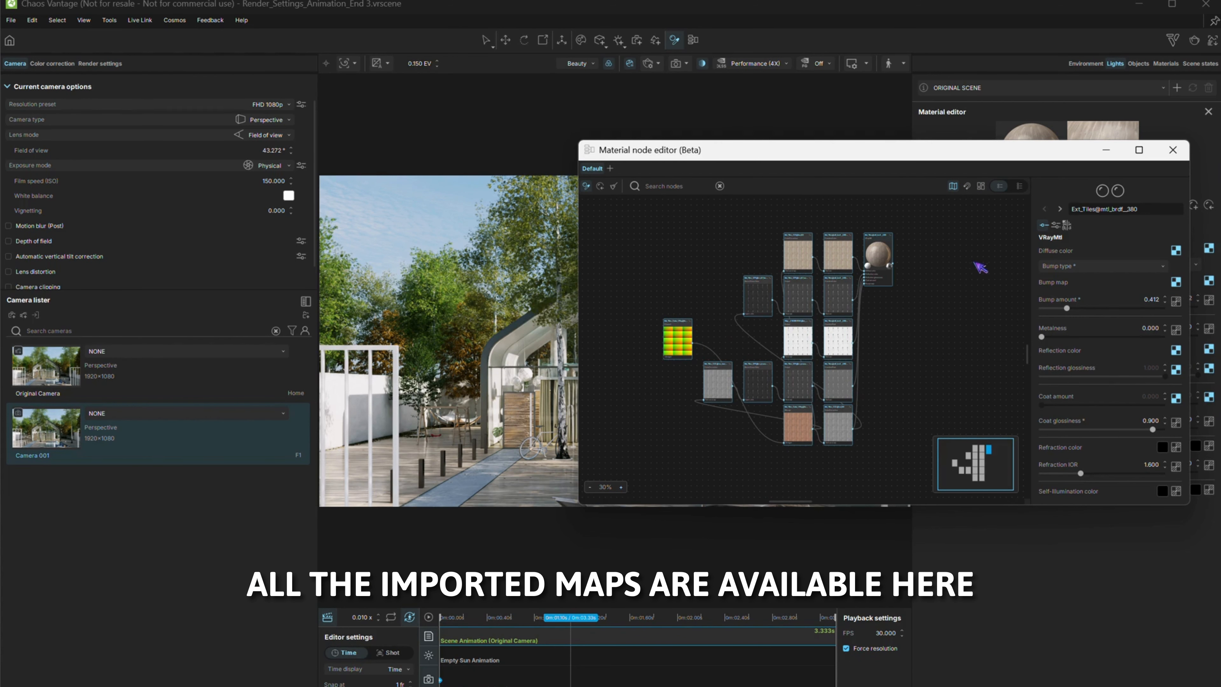
{"action": "left_click", "coordinate": [828, 260]}
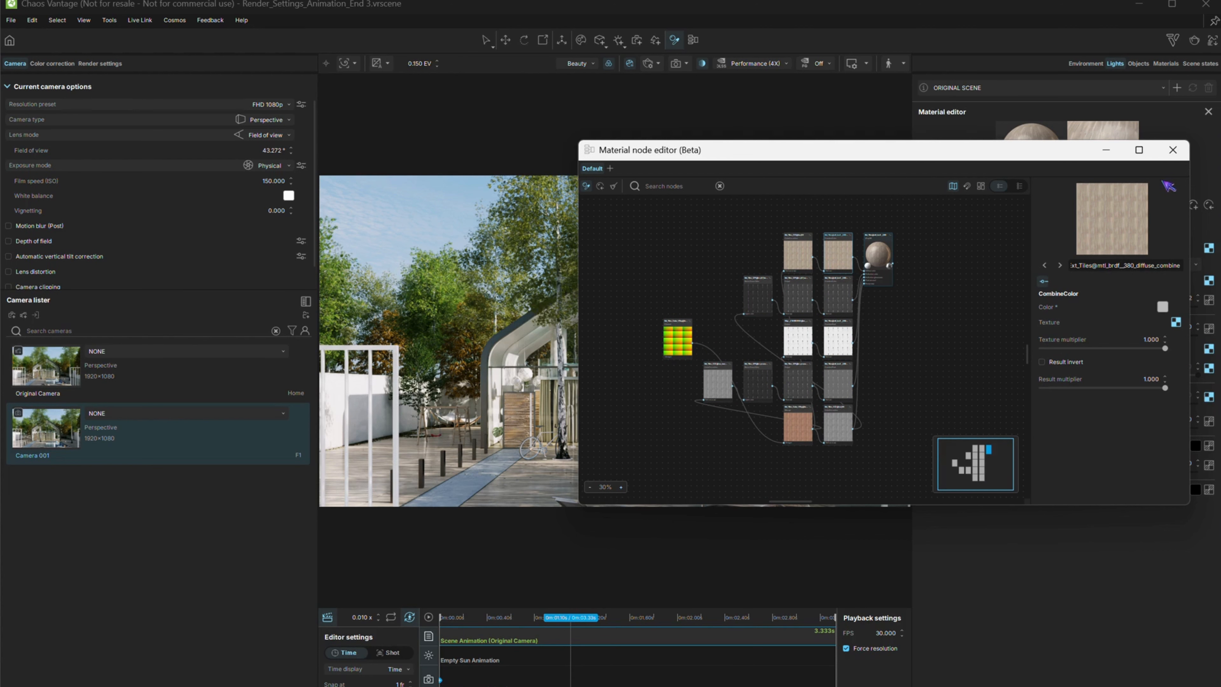
{"action": "left_click", "coordinate": [1173, 151]}
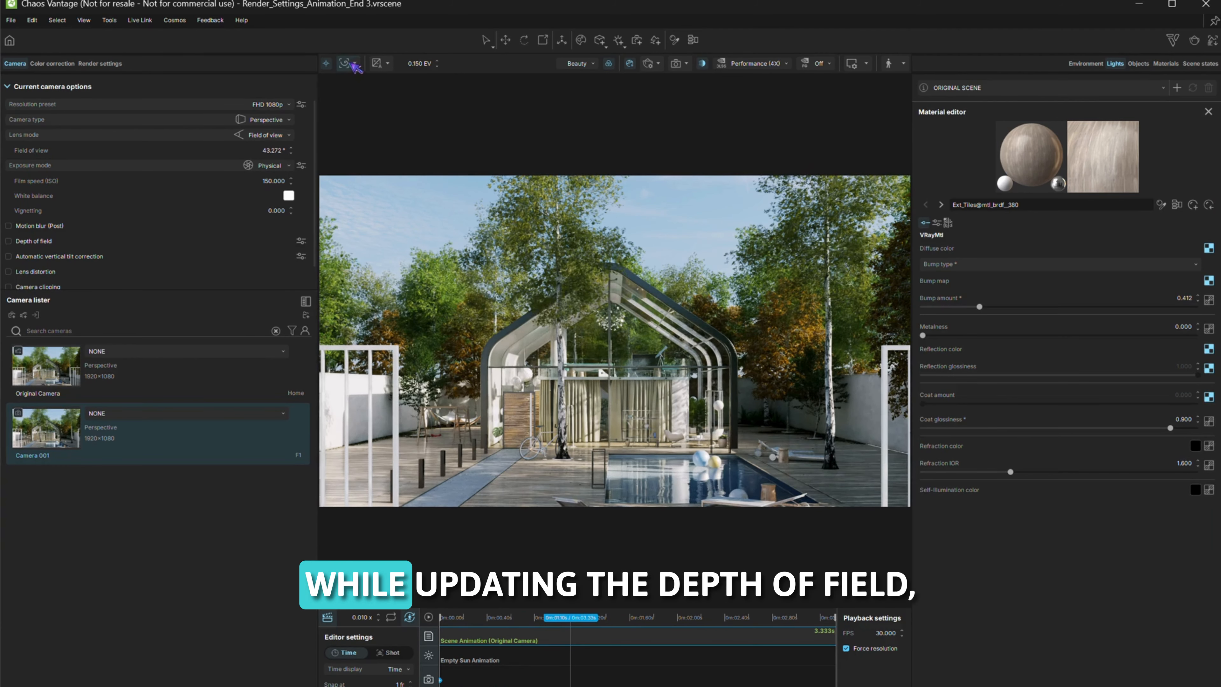
Turn on the composition grid overlay in the viewport and set its type to Central Cross.
{"action": "left_click", "coordinate": [344, 63]}
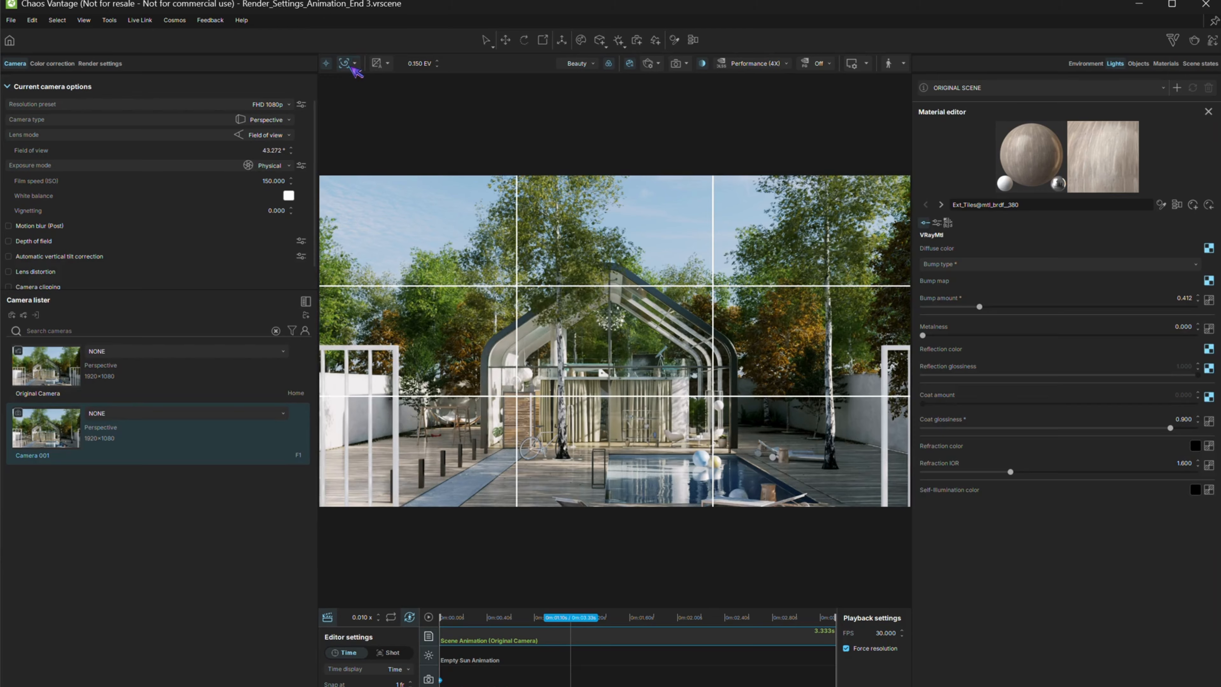
{"action": "left_click", "coordinate": [356, 64]}
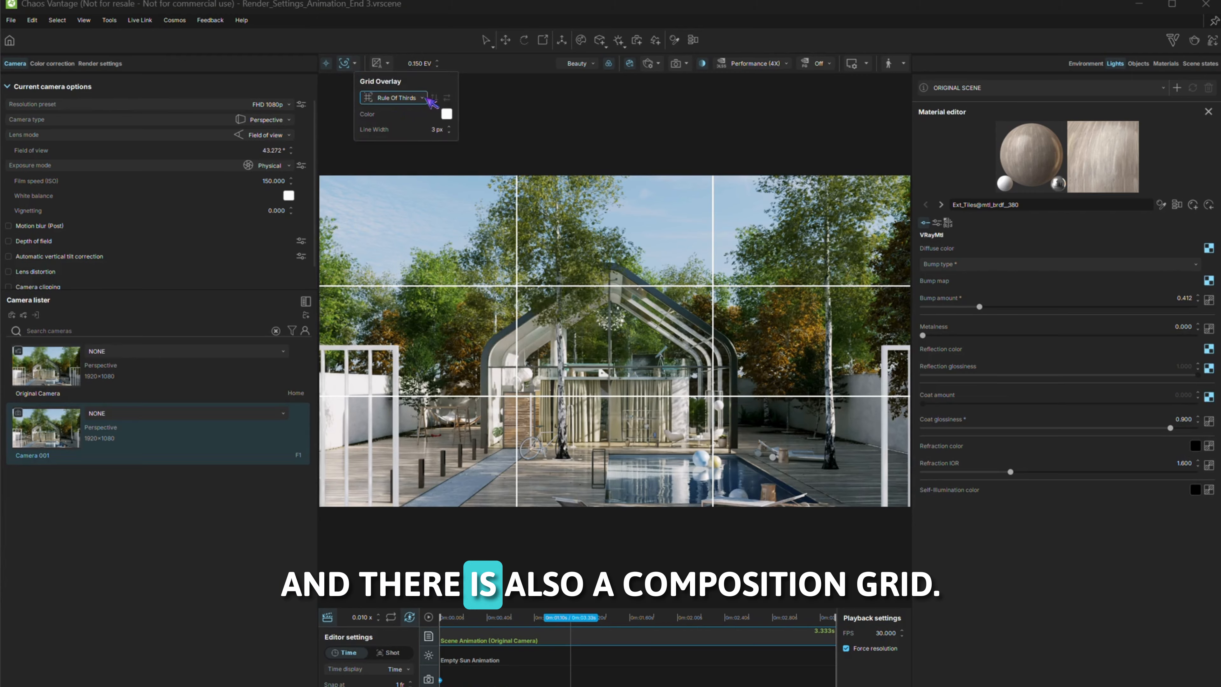
{"action": "left_click", "coordinate": [421, 98]}
{"action": "left_click", "coordinate": [408, 125]}
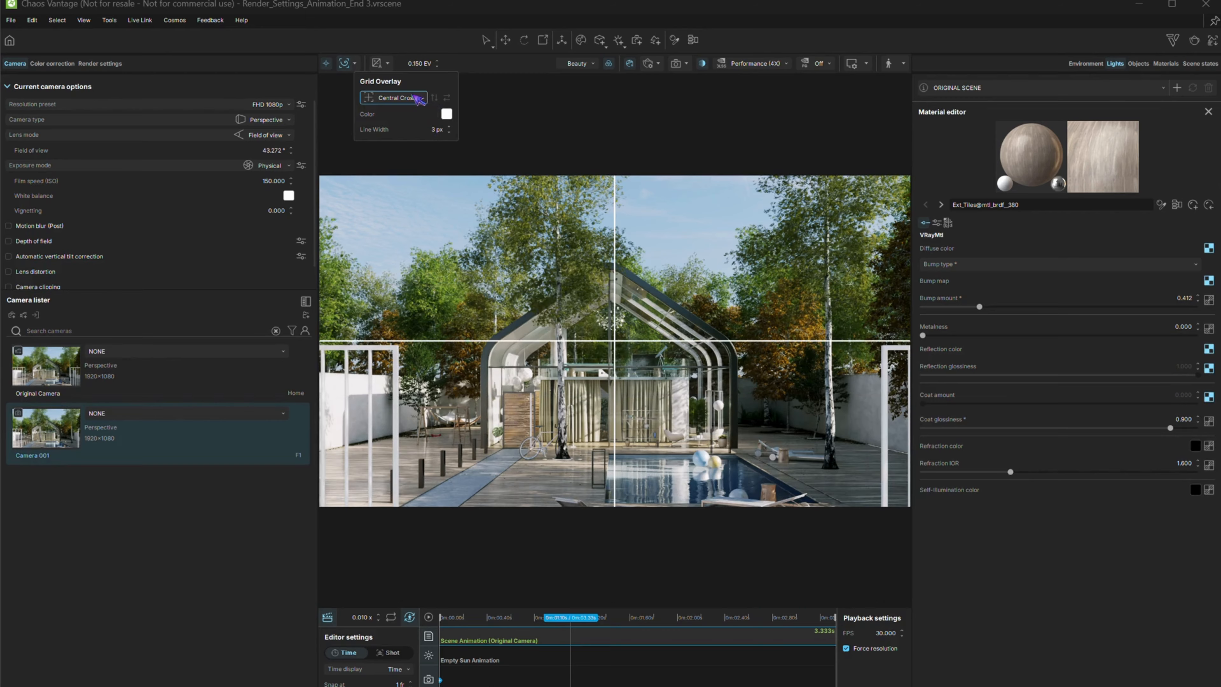
Switch the composition grid overlay to Golden Spiral, change its type to Golden Ratio, and turn the overlay off.
{"action": "left_click", "coordinate": [421, 98]}
{"action": "left_click", "coordinate": [399, 138]}
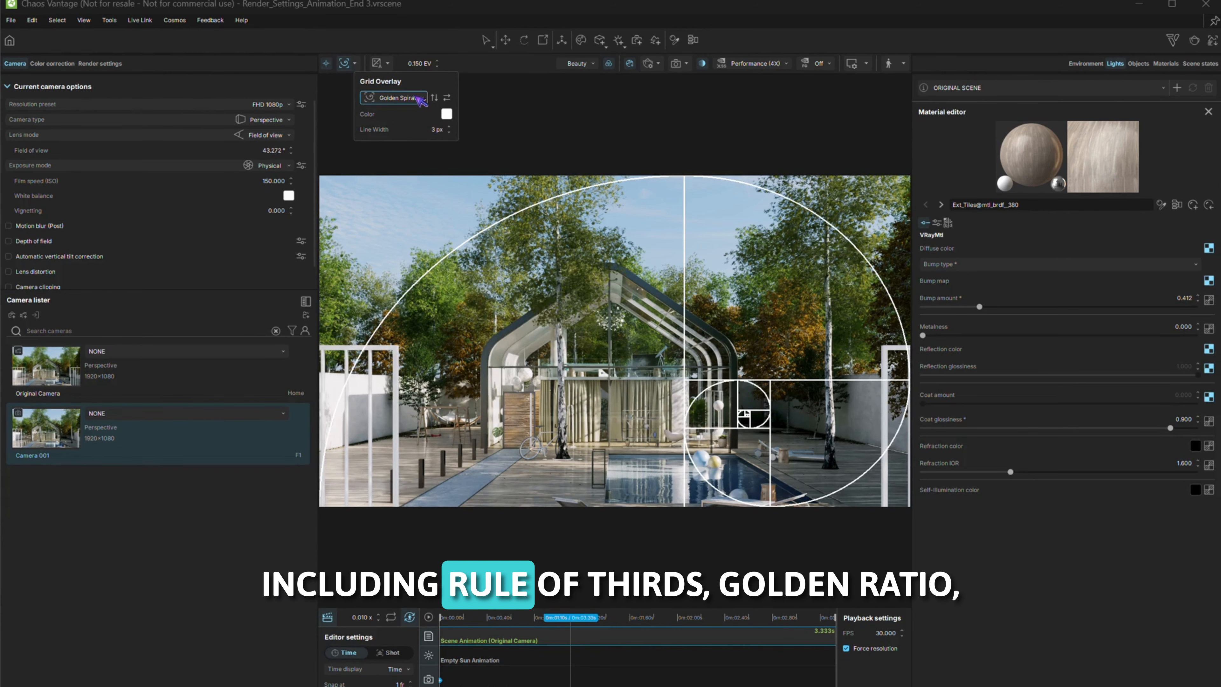
{"action": "left_click", "coordinate": [421, 98]}
{"action": "left_click", "coordinate": [416, 152]}
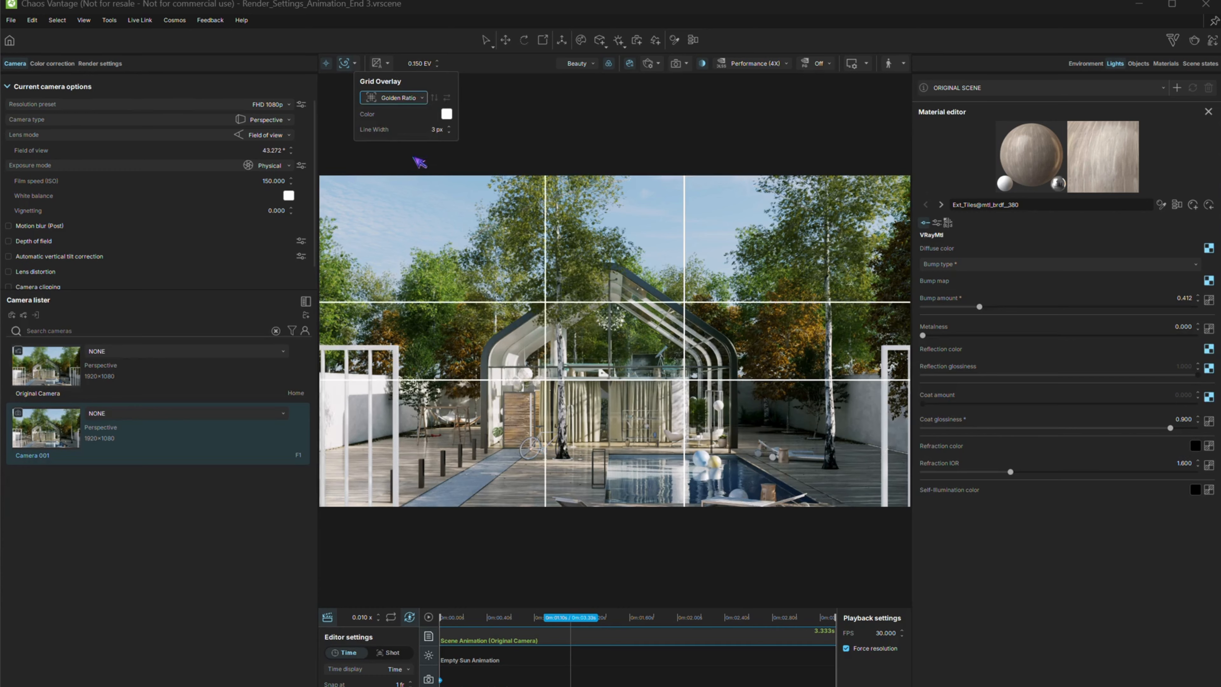
{"action": "left_click", "coordinate": [421, 97]}
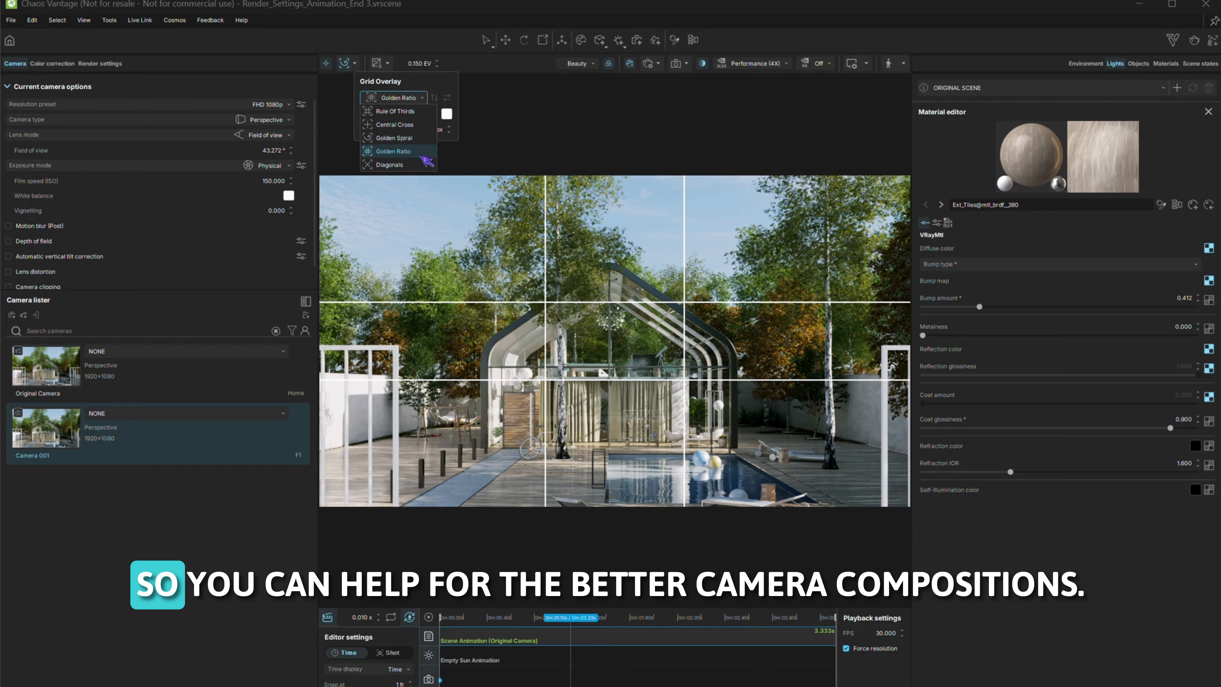
{"action": "left_click", "coordinate": [423, 155]}
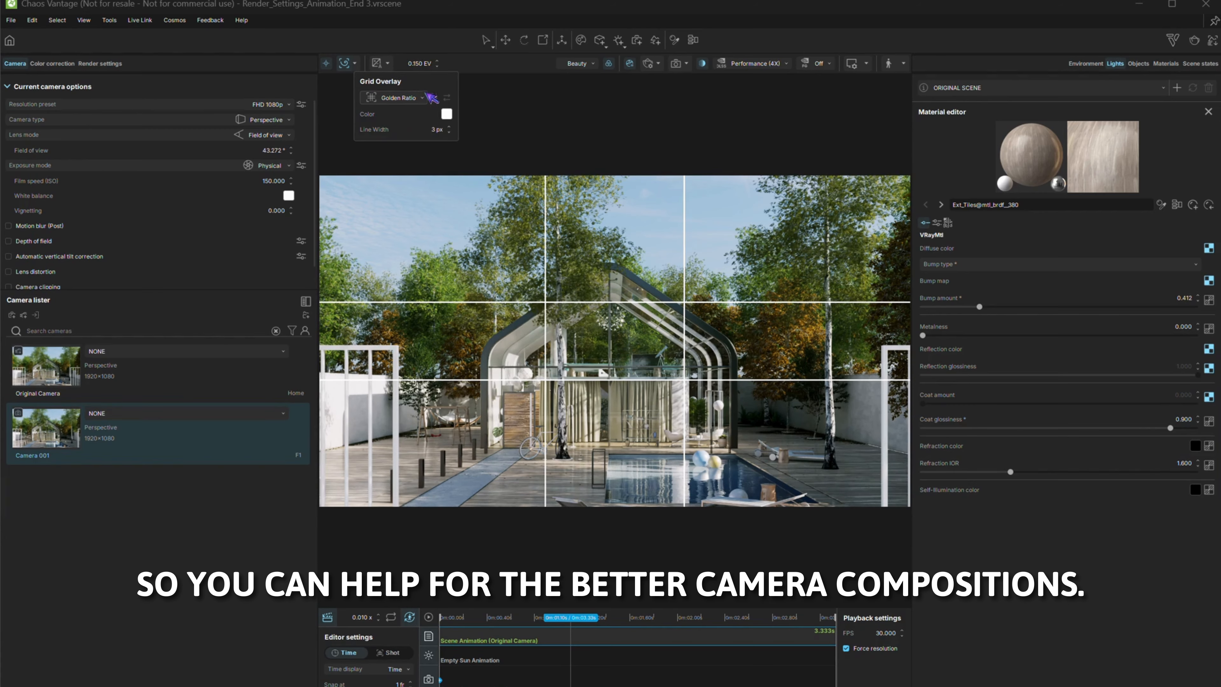
{"action": "left_click", "coordinate": [465, 81]}
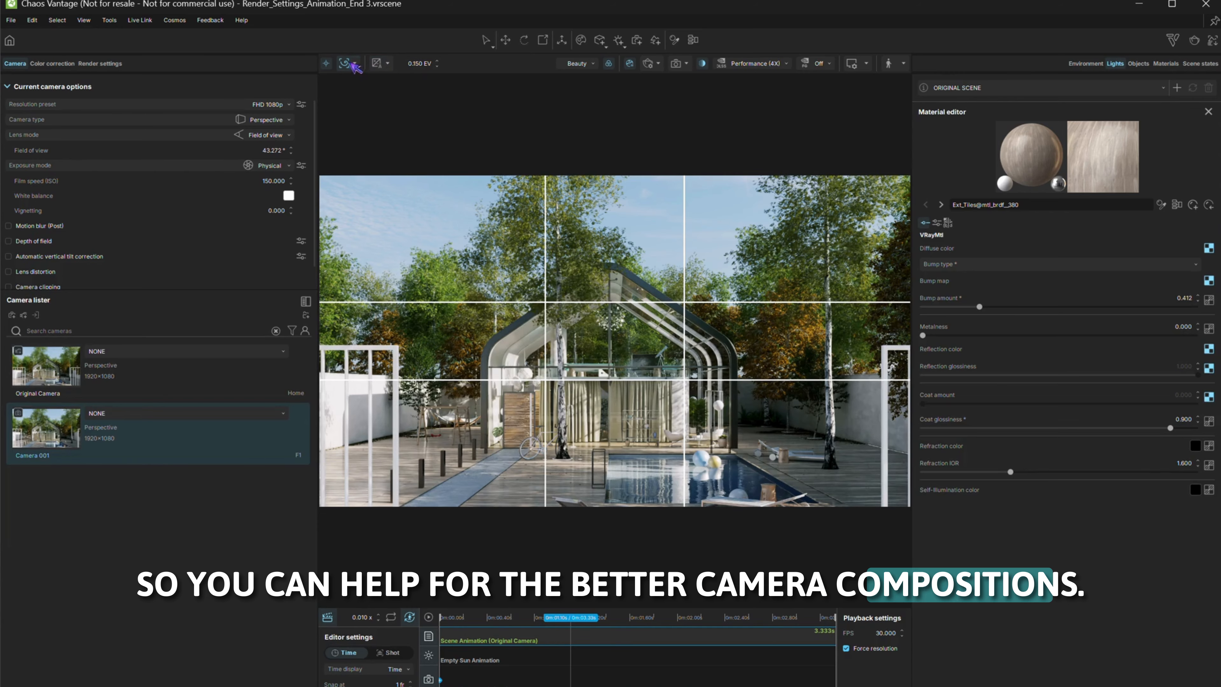
{"action": "left_click", "coordinate": [350, 62]}
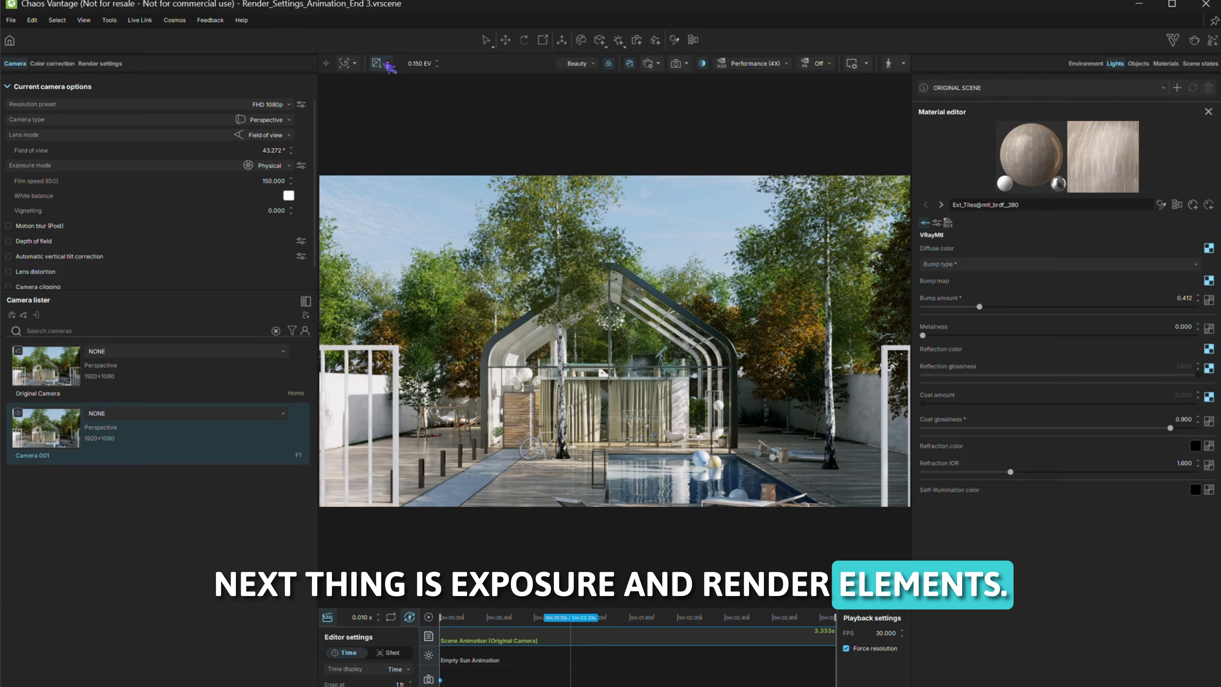
Turn on auto-exposure, look at its settings, and turn it off again.
{"action": "left_click", "coordinate": [377, 63]}
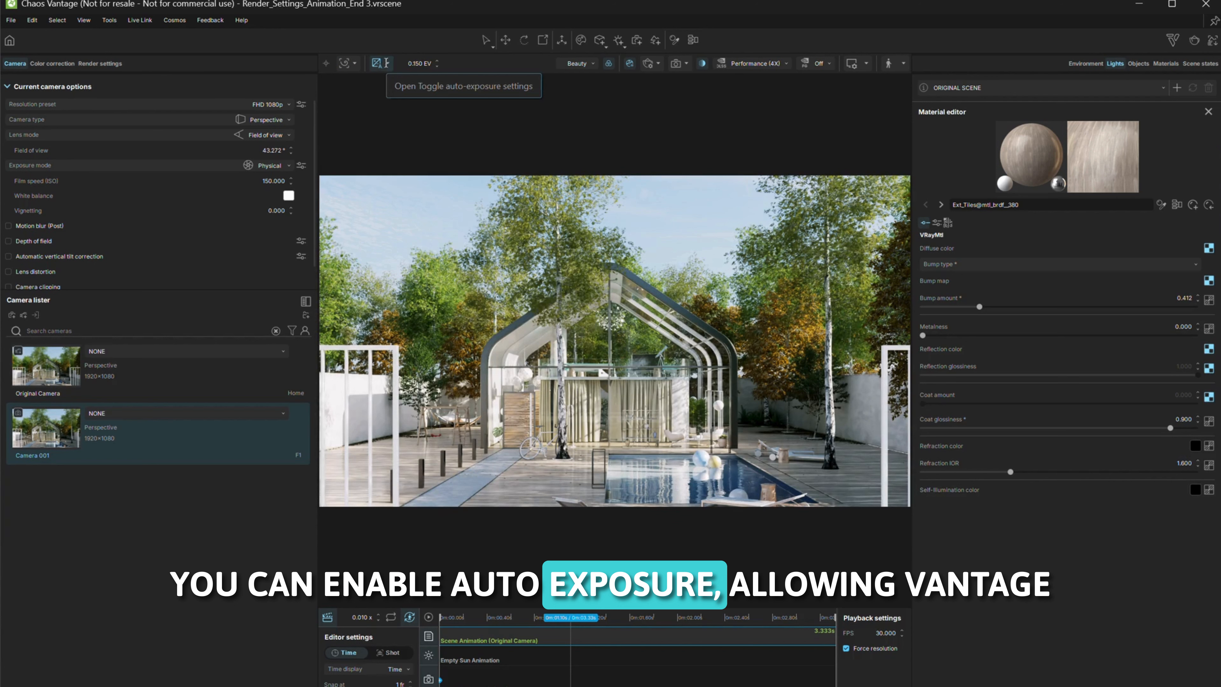
{"action": "left_click", "coordinate": [389, 65]}
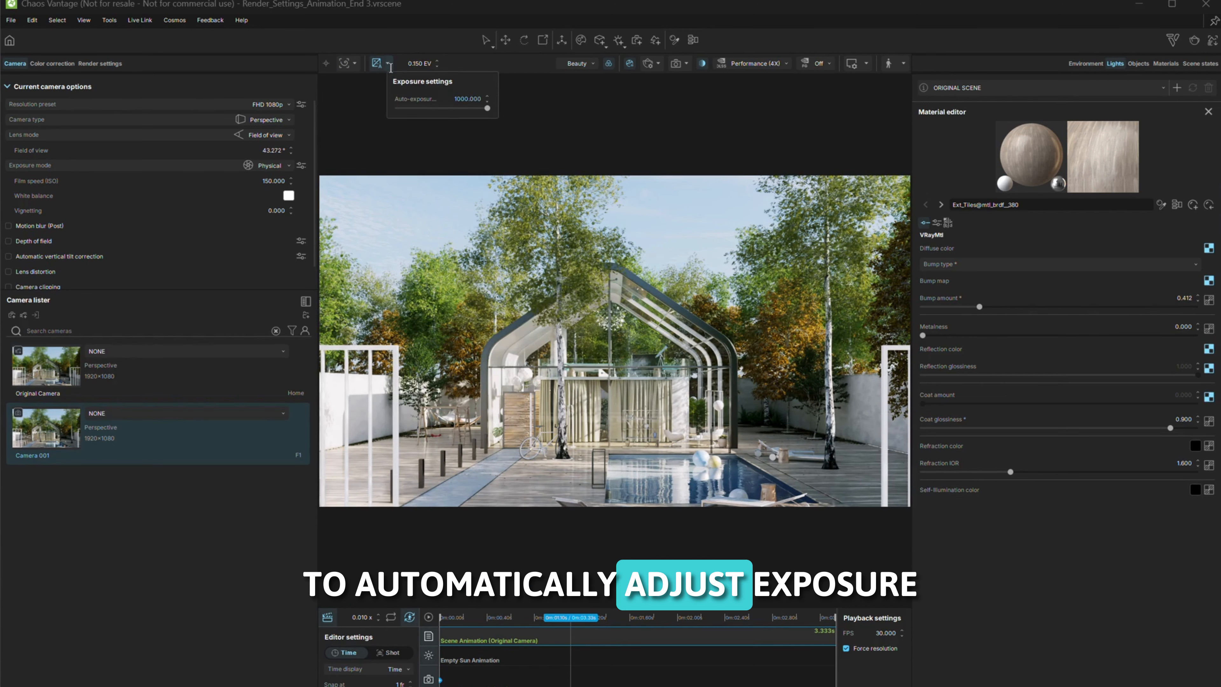
{"action": "left_click", "coordinate": [379, 63]}
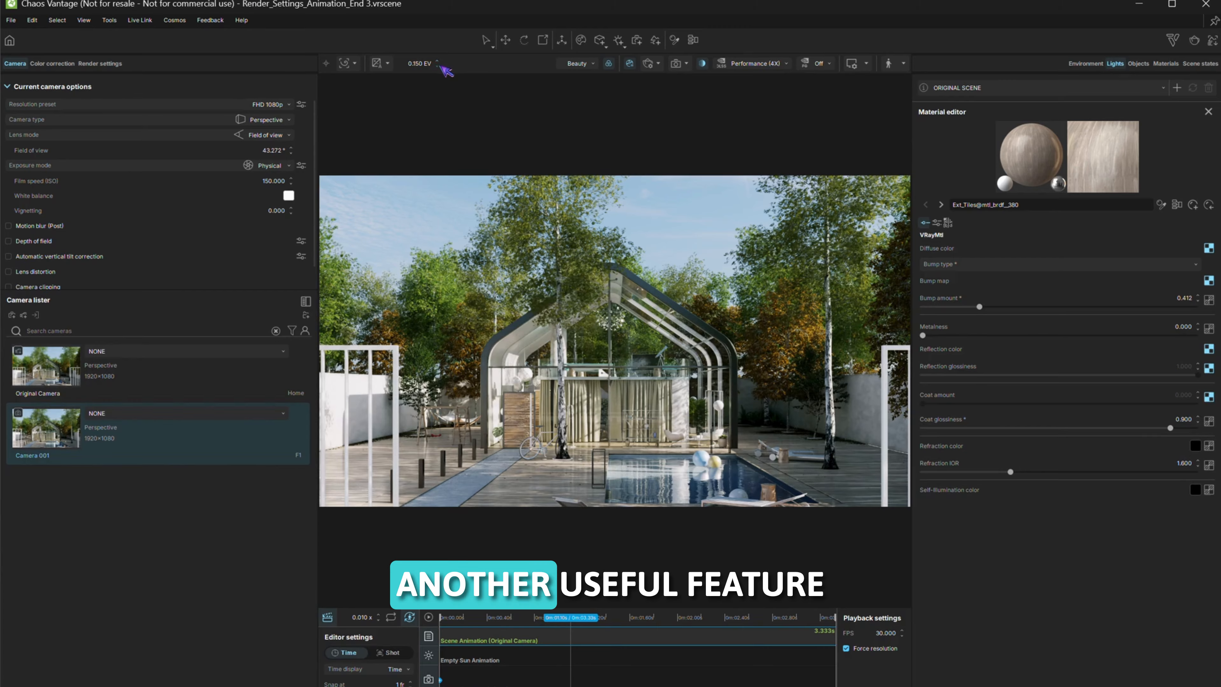
Raise the viewport exposure to 0.240 EV.
{"action": "left_click", "coordinate": [439, 66]}
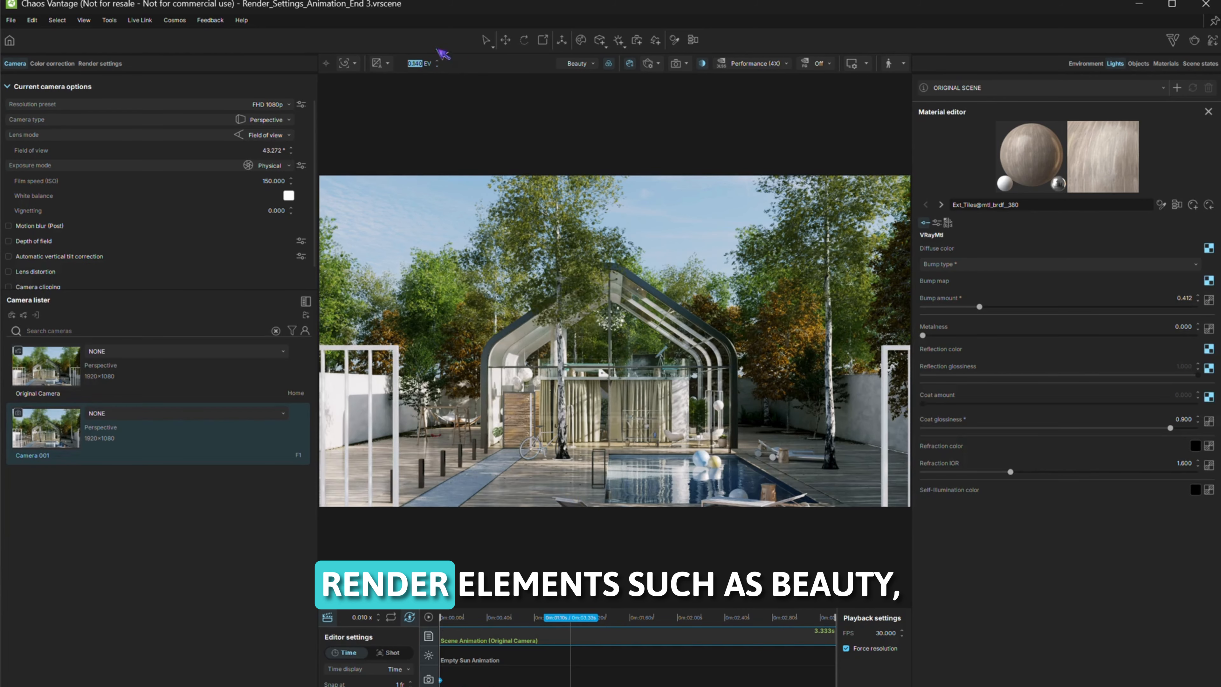
{"action": "left_click_drag", "start_coordinate": [442, 64], "coordinate": [454, 52]}
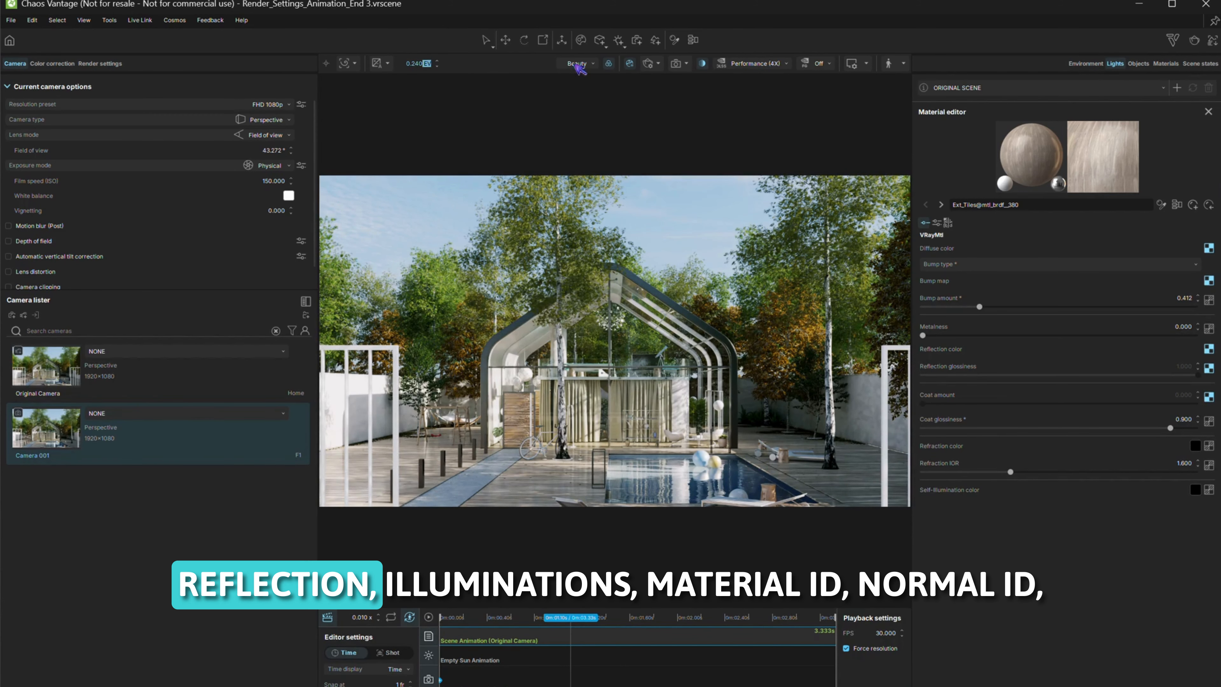
Preview the Background, Lighting, Refraction and Self-Illumination render elements in the viewport, and return to Beauty.
{"action": "left_click", "coordinate": [595, 64]}
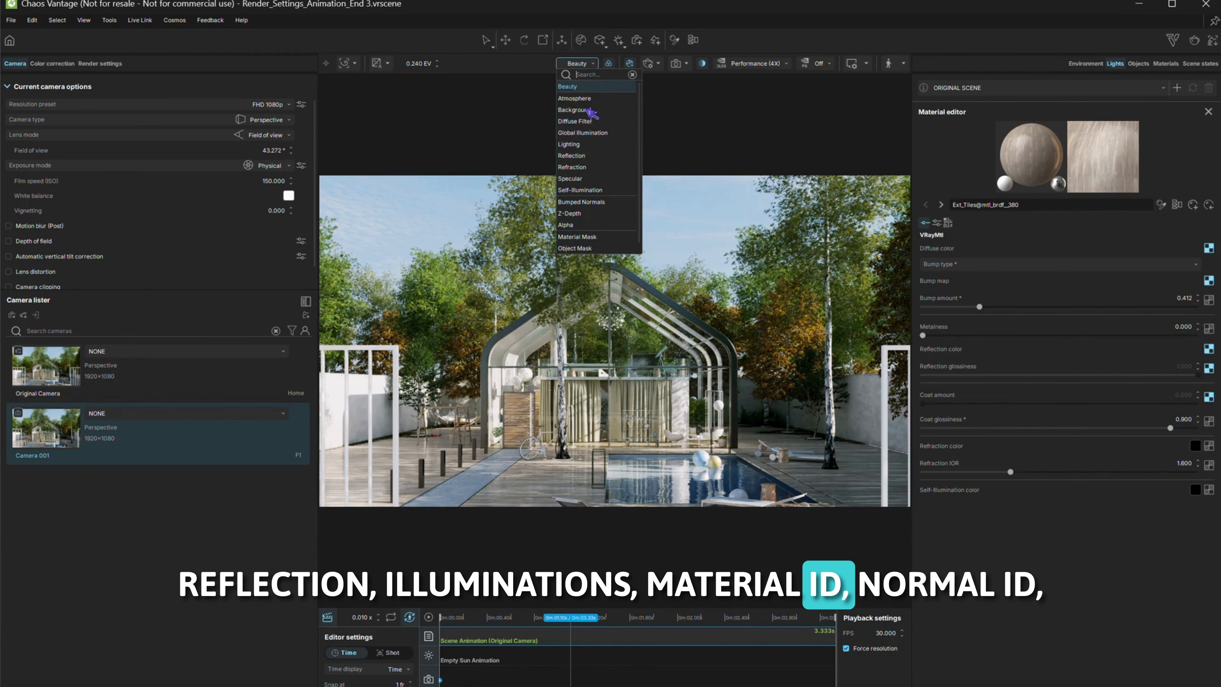
{"action": "left_click", "coordinate": [591, 114]}
{"action": "left_click", "coordinate": [595, 64]}
{"action": "left_click", "coordinate": [581, 150]}
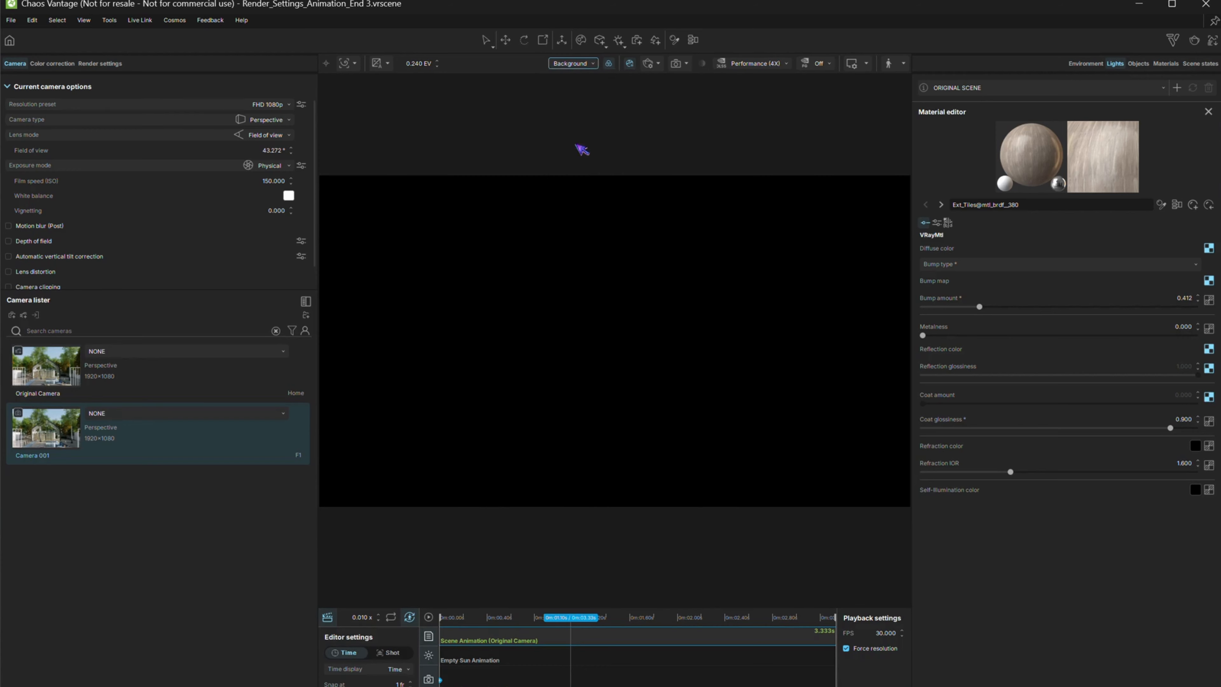
{"action": "left_click", "coordinate": [594, 65]}
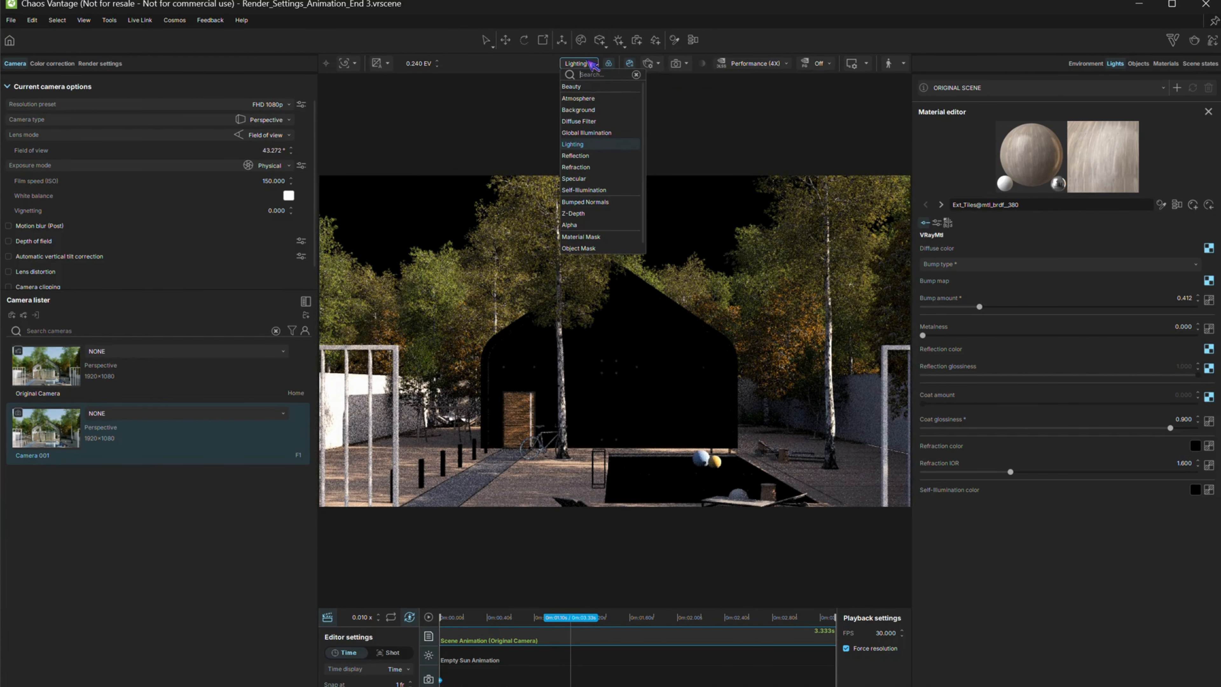
{"action": "left_click", "coordinate": [594, 168]}
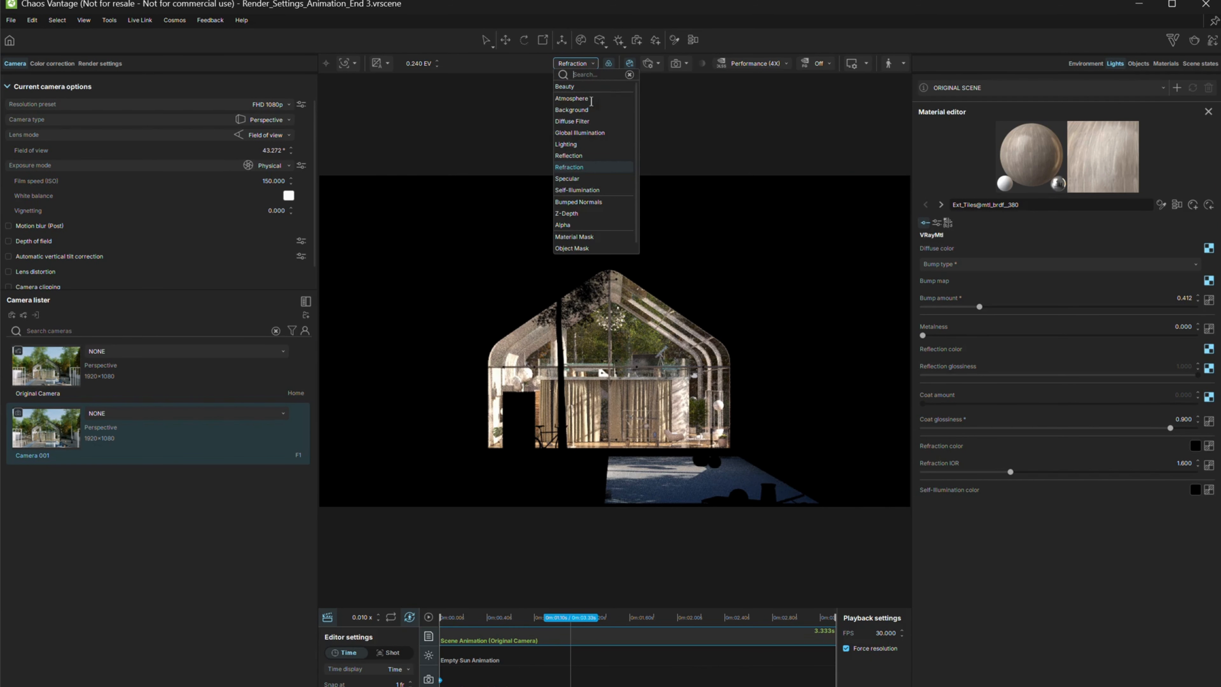
{"action": "left_click", "coordinate": [586, 192]}
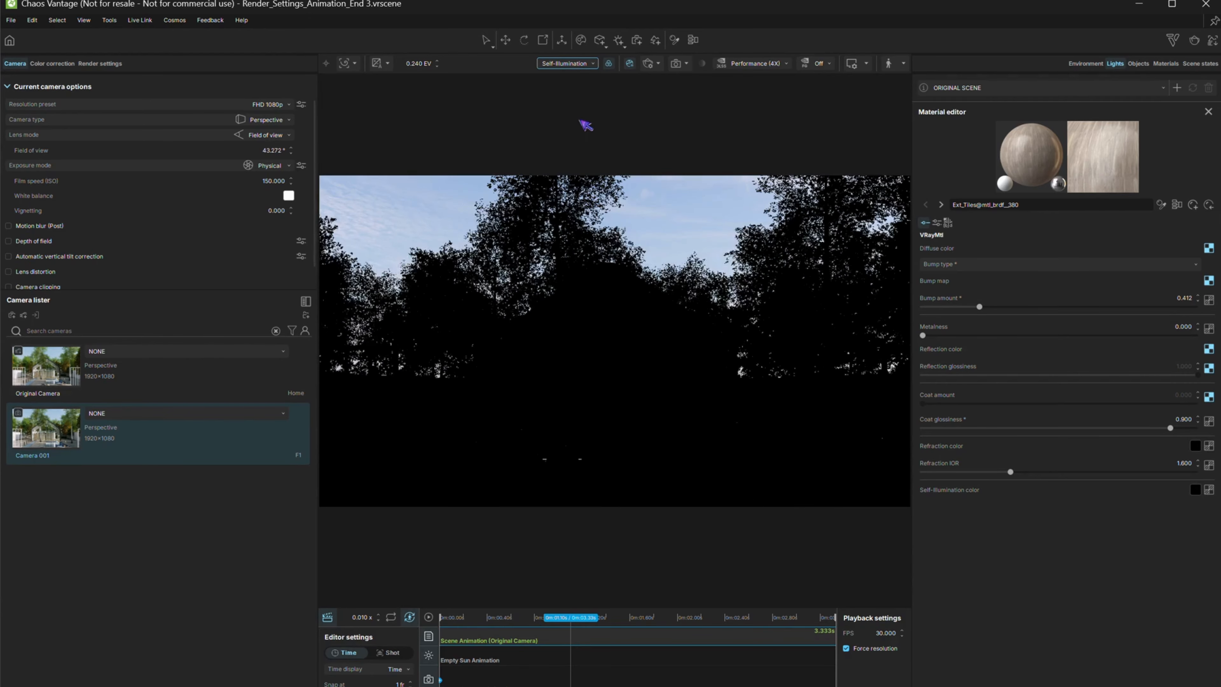
{"action": "left_click", "coordinate": [572, 63]}
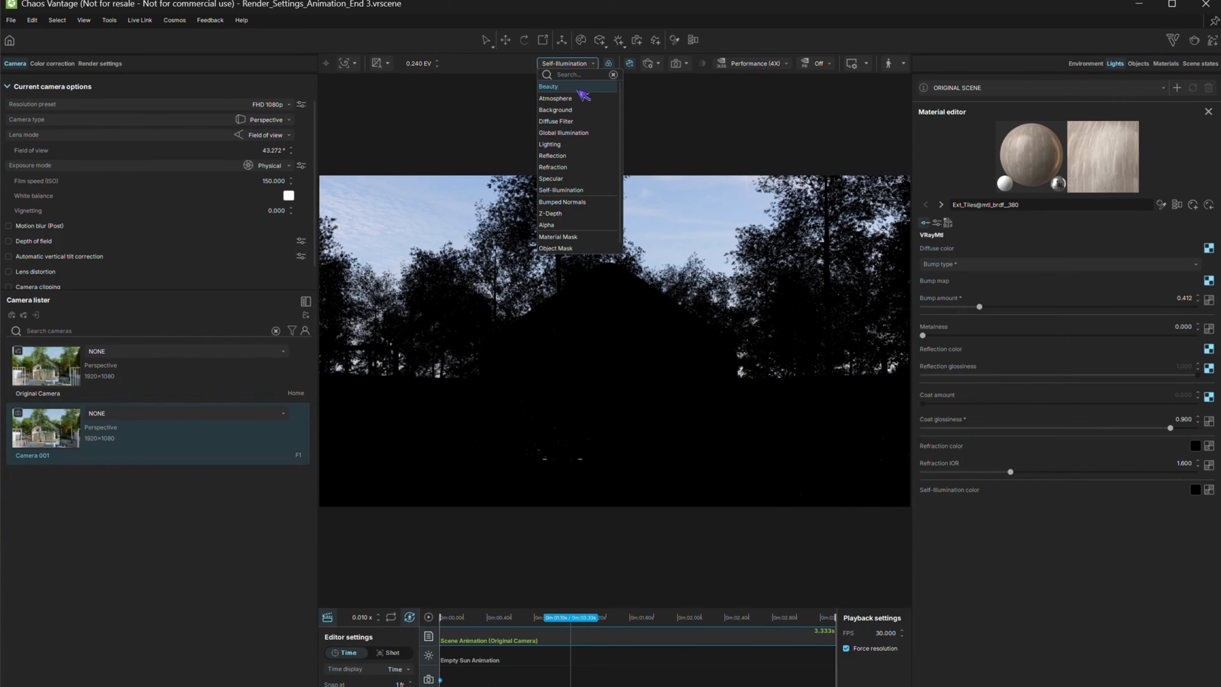
{"action": "left_click", "coordinate": [580, 87]}
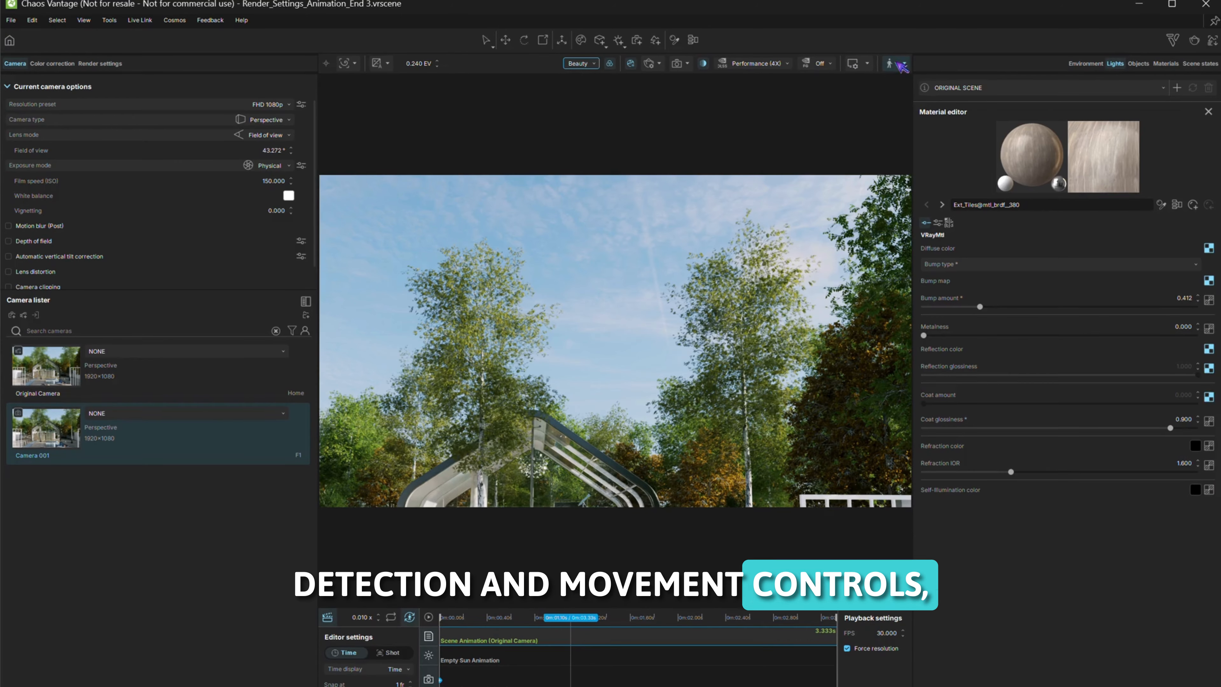
Open the navigation settings for the viewport camera.
{"action": "left_click", "coordinate": [901, 64]}
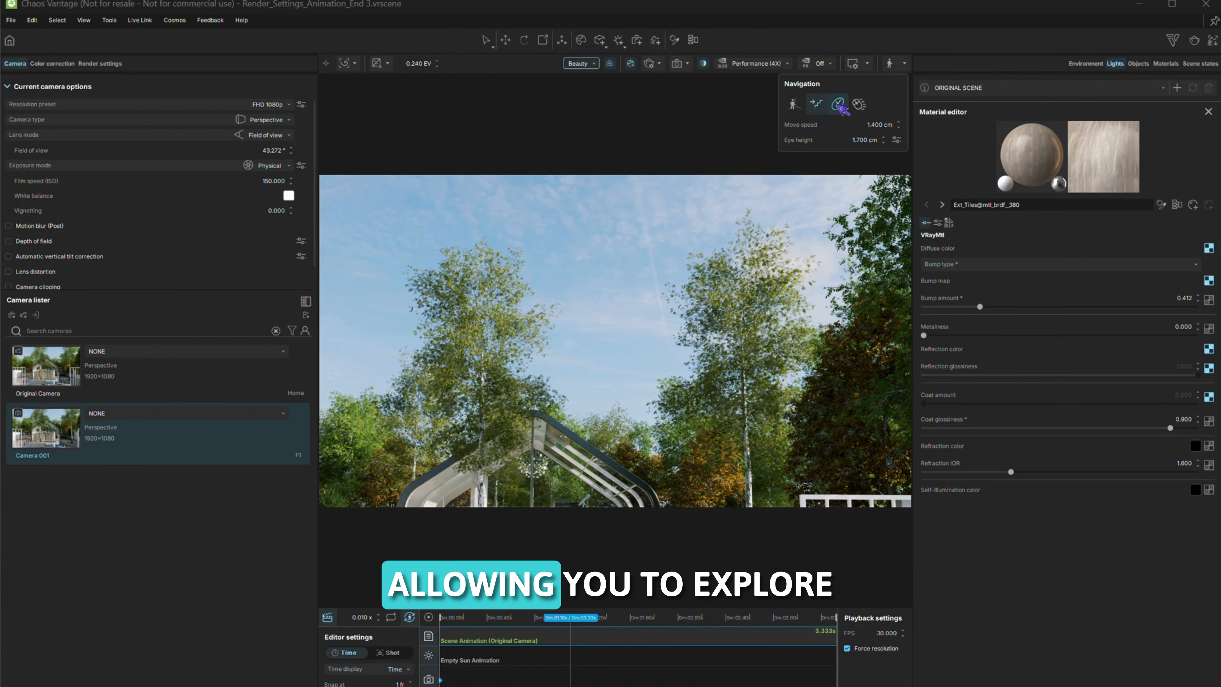